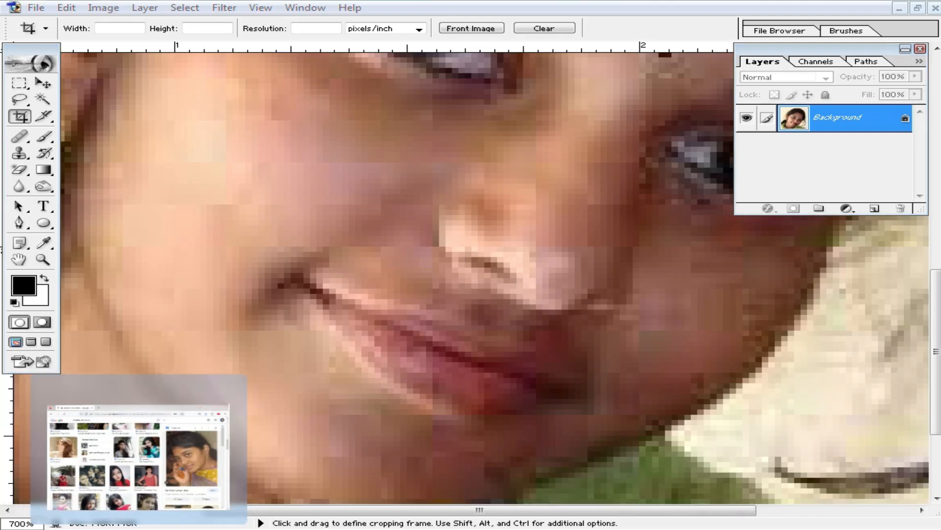
- Switch to Firefox, open the sczhou/codeformer playground on Replicate and upload Untitled.jpg from the Desktop as the input image
left_click(267, 4)
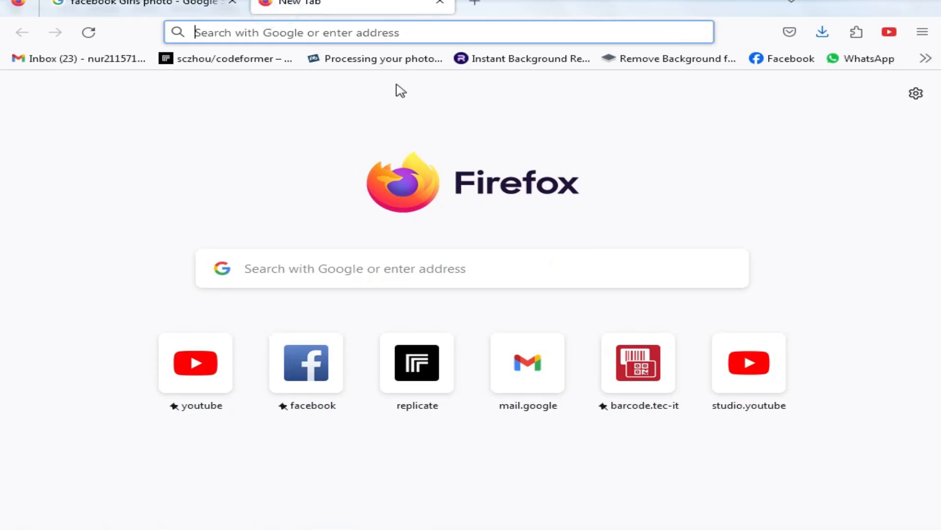
left_click(219, 69)
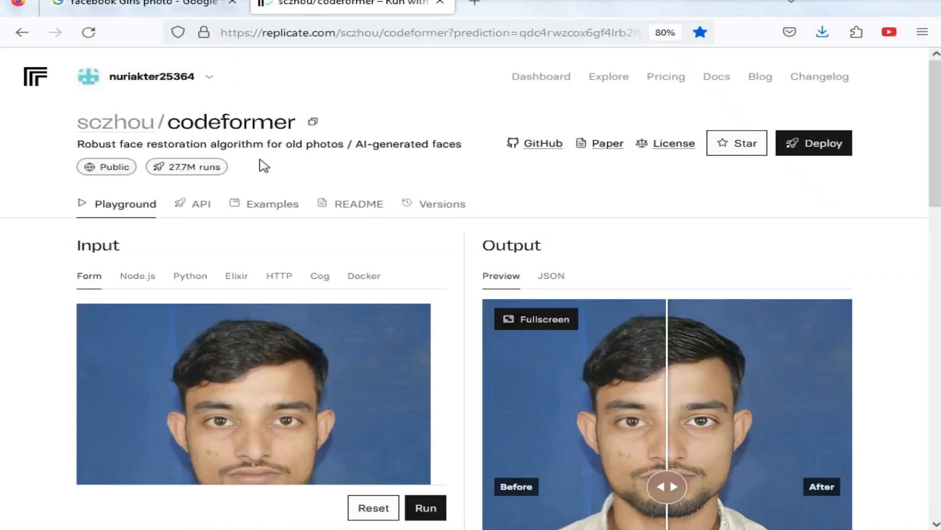
scroll(462, 332, "down", 5)
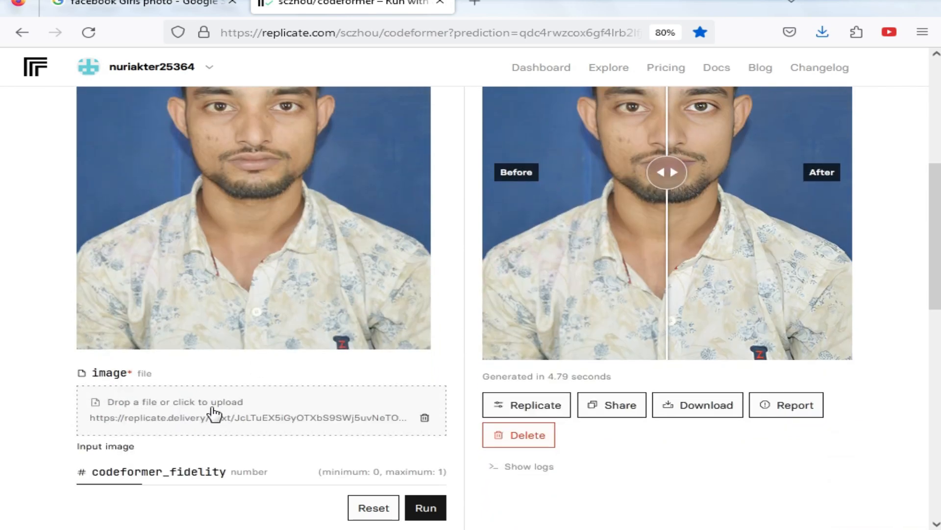
left_click(265, 415)
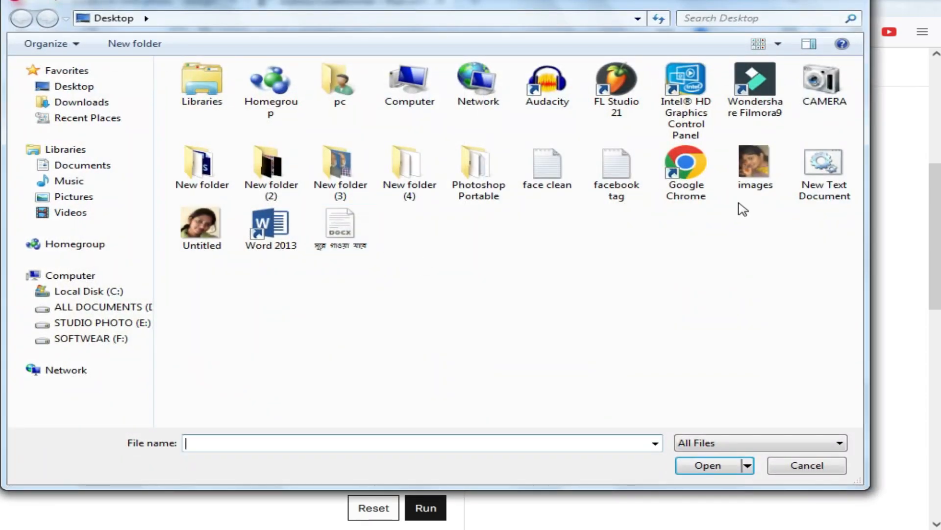
double_click(201, 225)
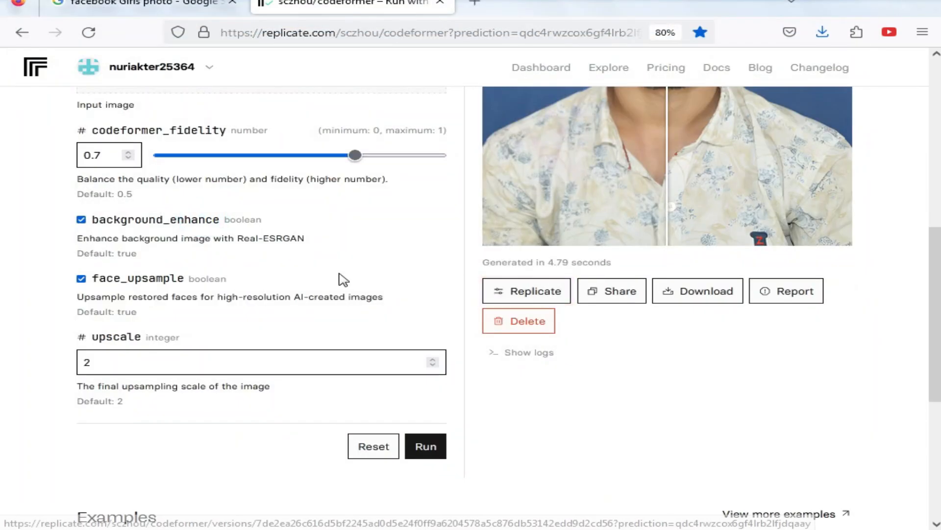
scroll(343, 279, "up", 6)
scroll(269, 330, "down", 3)
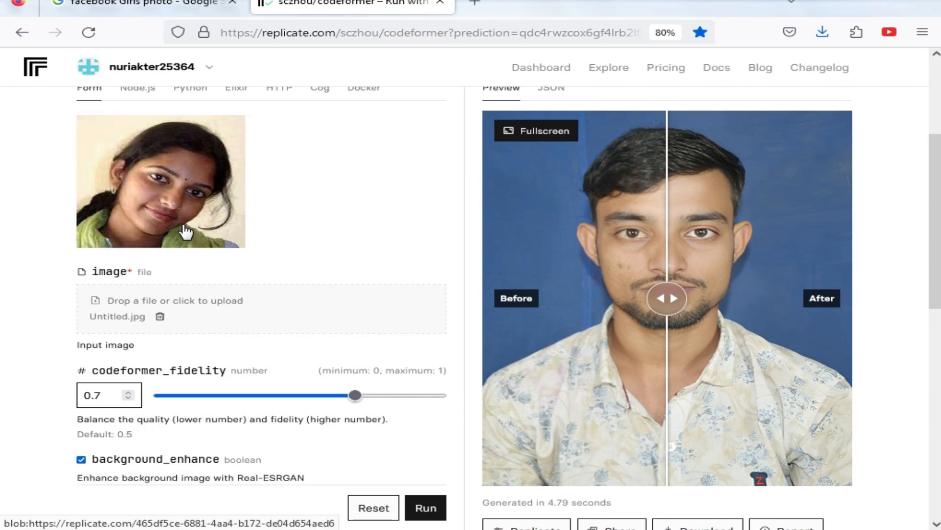
- Set the upscale value to 3 and run the codeformer face restoration on the uploaded photo
scroll(339, 363, "down", 3)
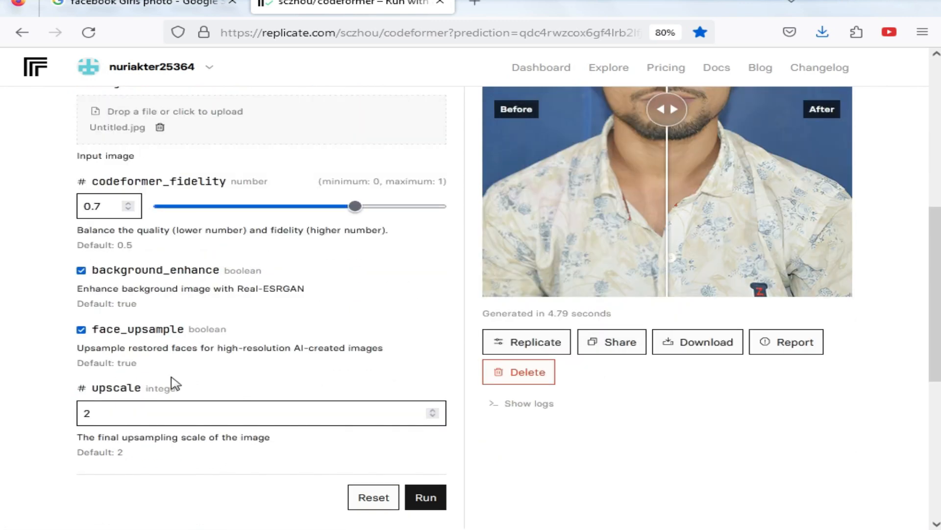
left_click(433, 411)
left_click(432, 417)
left_click(433, 410)
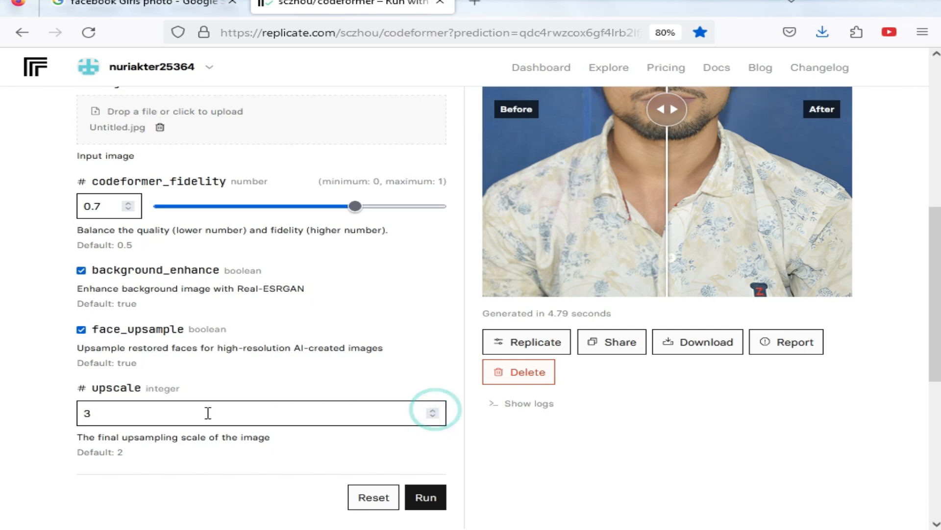
left_click(429, 497)
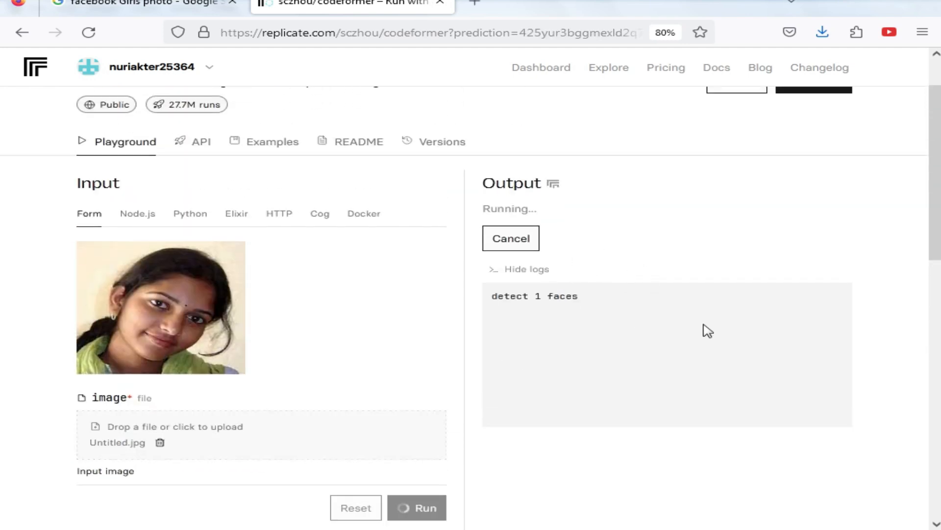
- Compare the original and restored portraits by sweeping the before/after divider across the whole output preview
scroll(726, 273, "down", 3)
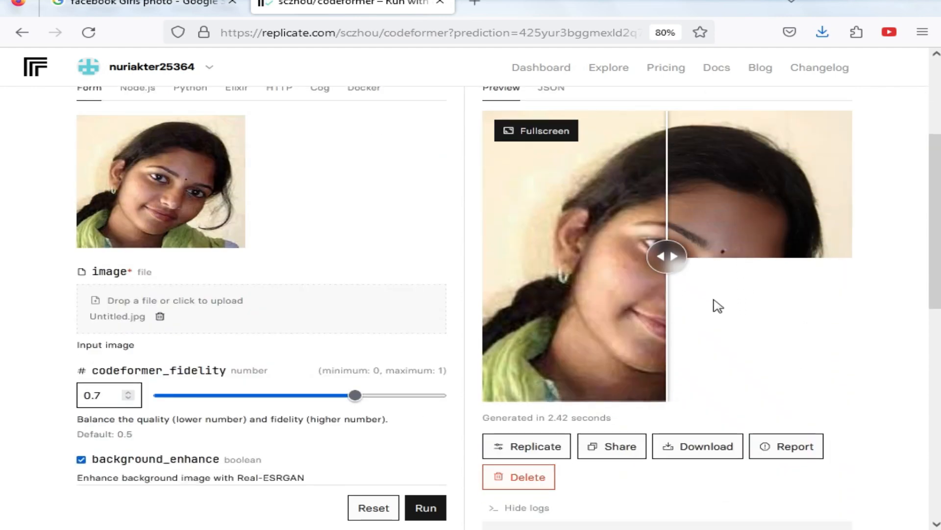
left_click_drag(668, 256, 886, 294)
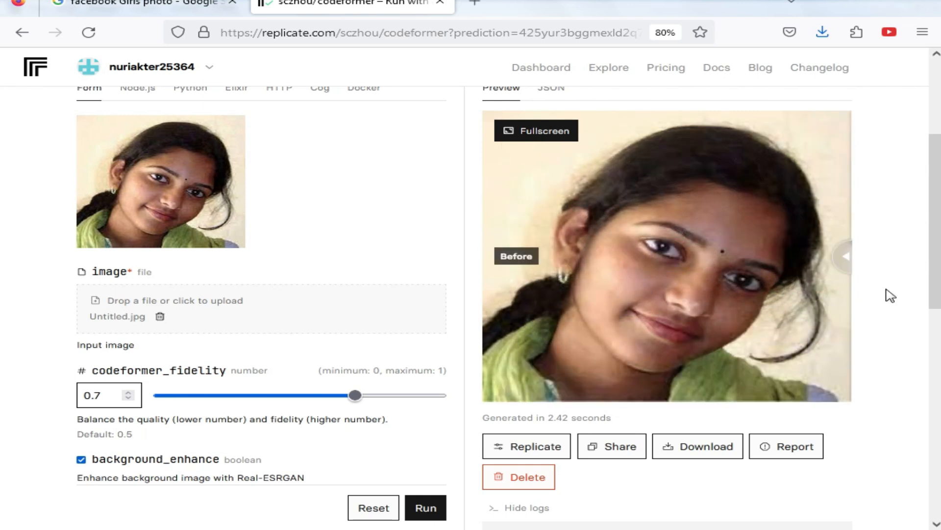
left_click_drag(846, 256, 480, 319)
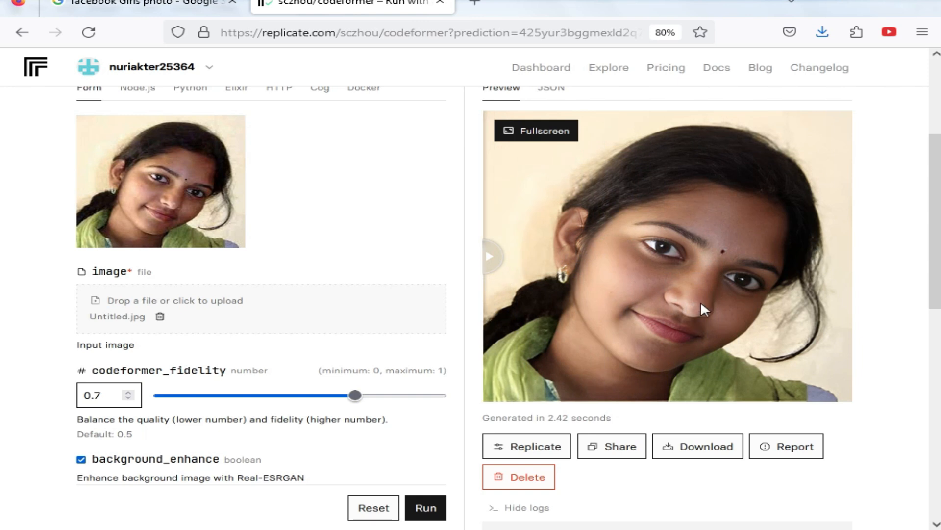
- Save the restored output image to the Desktop as a PNG named 222
right_click(644, 204)
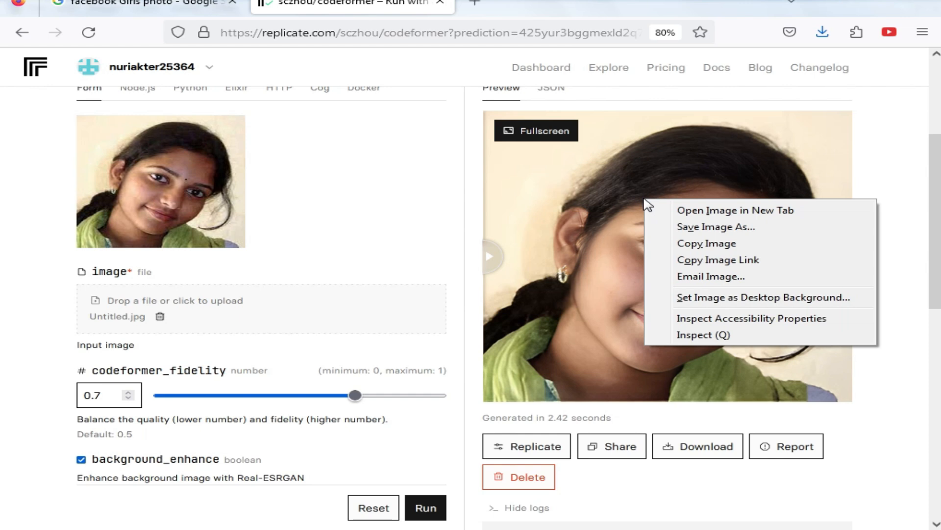
left_click(711, 227)
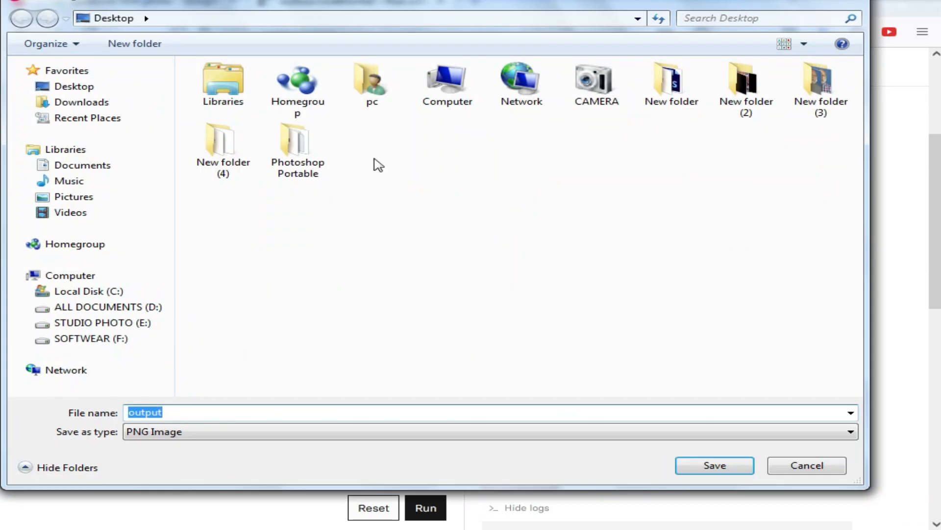
left_click(72, 89)
double_click(183, 408)
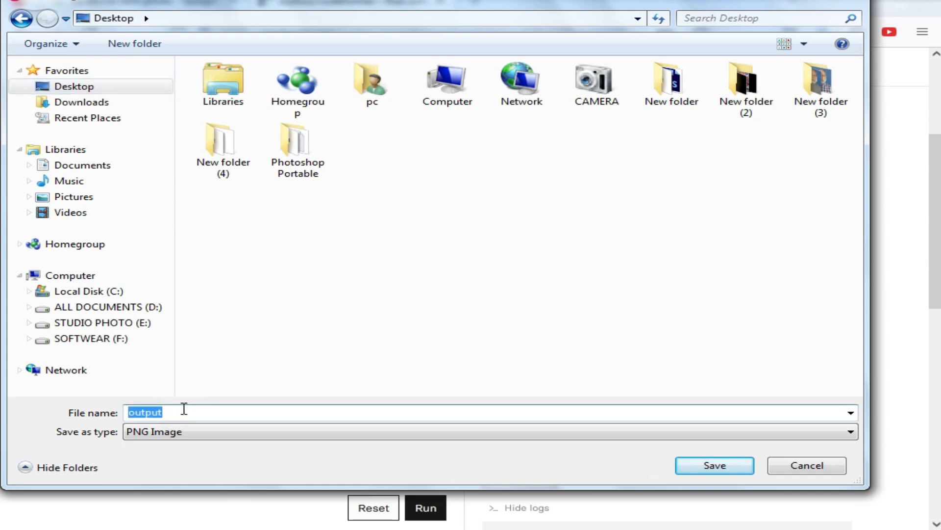
left_click(732, 470)
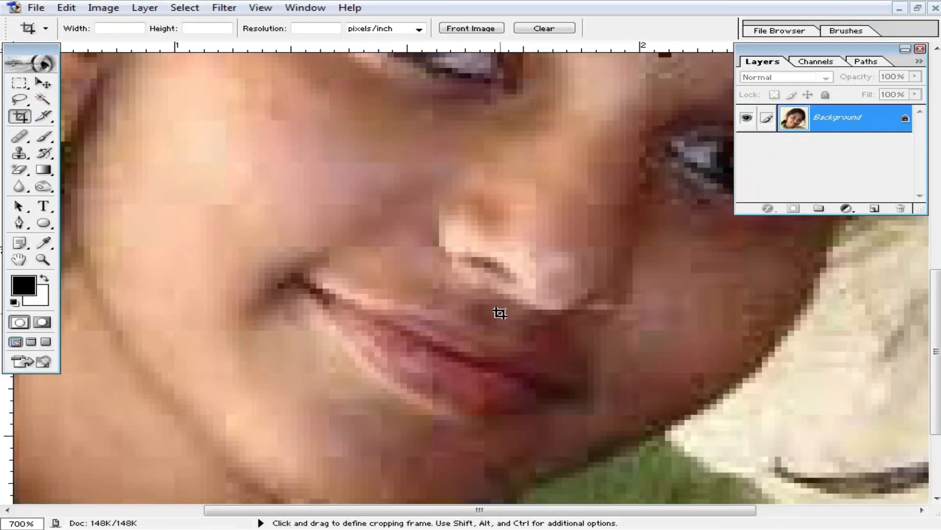
- Switch to Photoshop, restore the Untitled.jpg document to a floating window and open 222.png from the Desktop
scroll(510, 326, "up", 1)
left_click(916, 8)
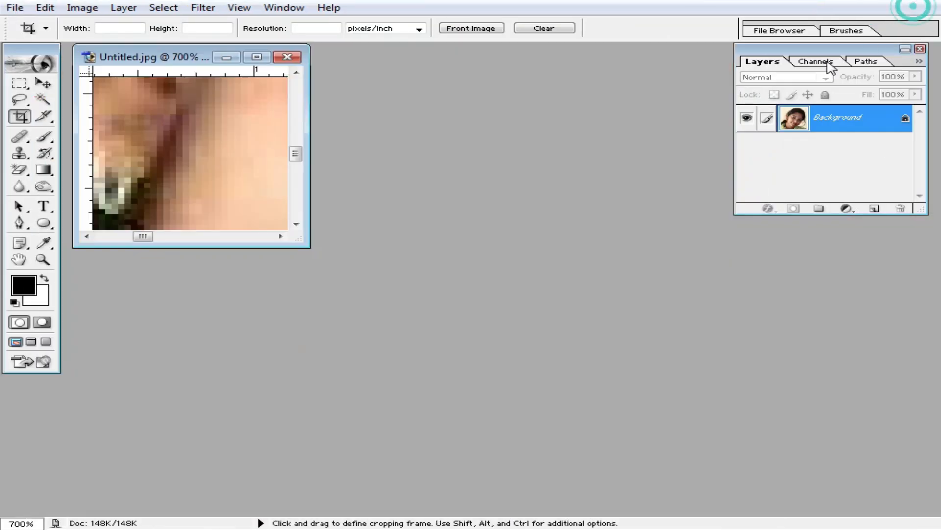
double_click(521, 233)
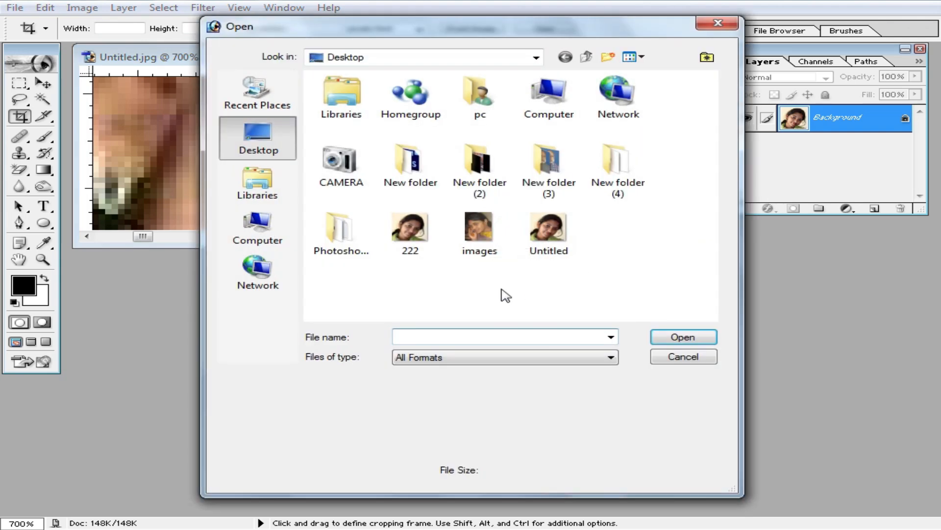
left_click(411, 230)
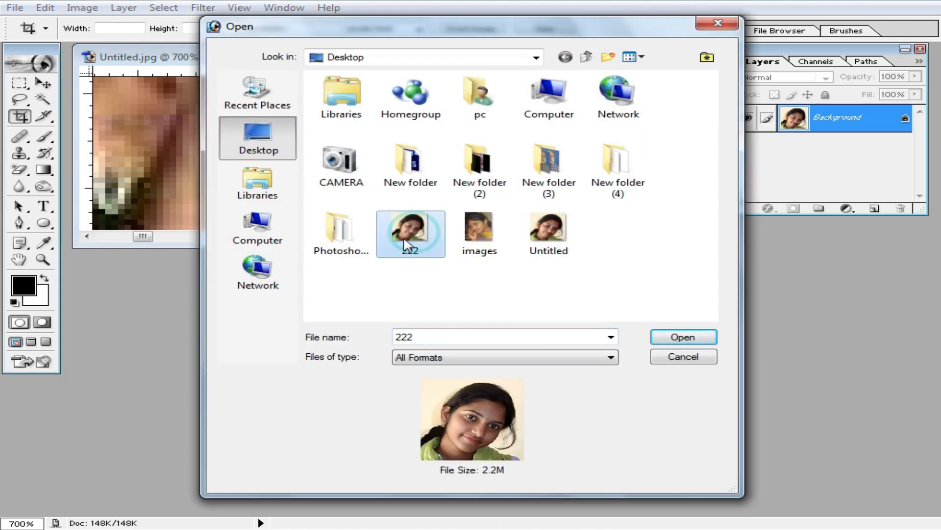
double_click(410, 230)
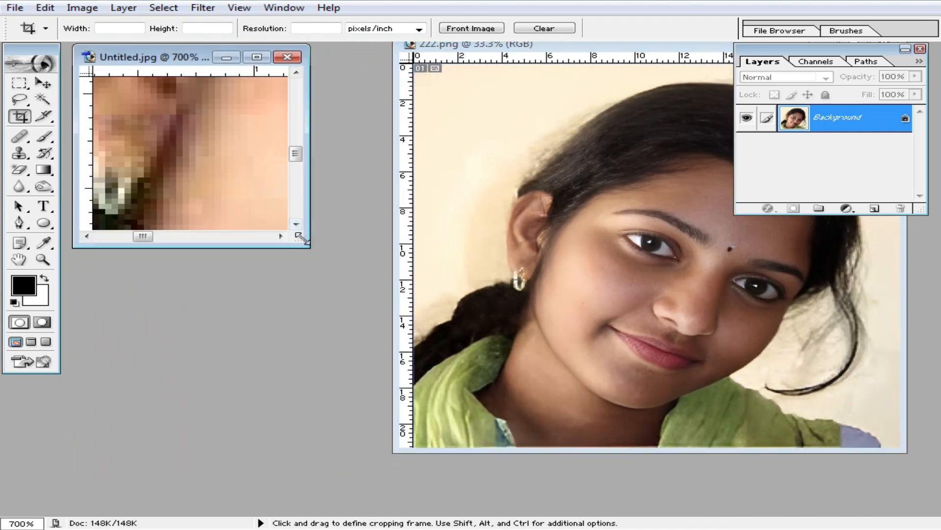
- Enlarge the Untitled.jpg window beside 222.png and examine the original photo's facial pixel detail around the nose at 1600%
left_click_drag(251, 246, 614, 513)
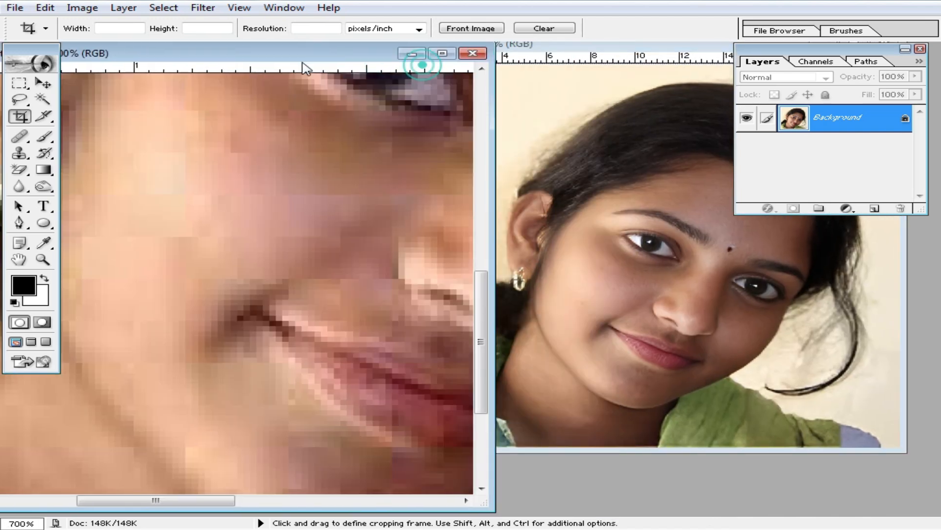
key("ctrl+minus")
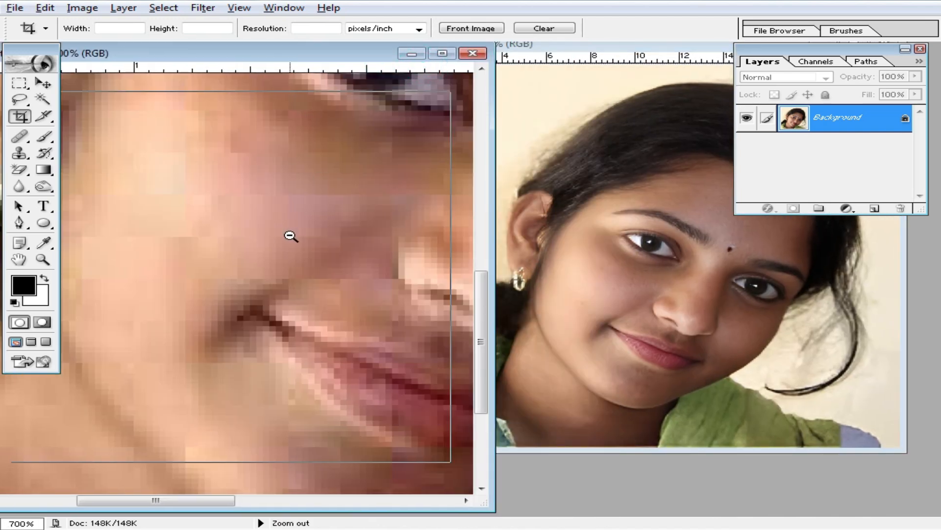
left_click(250, 304, "alt")
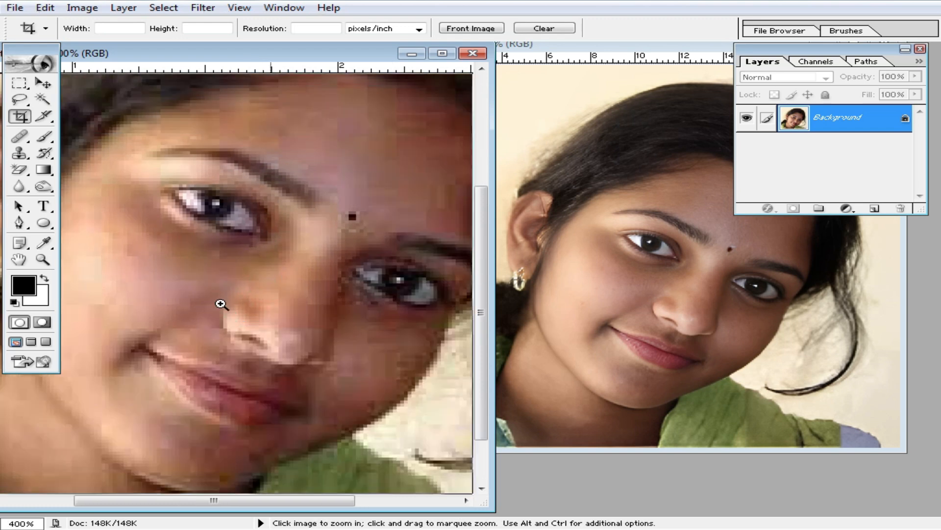
left_click(221, 304, "ctrl")
left_click(225, 305, "ctrl")
left_click(235, 305, "ctrl")
left_click(236, 283, "ctrl")
left_click(237, 284, "ctrl")
left_click(237, 284, "ctrl")
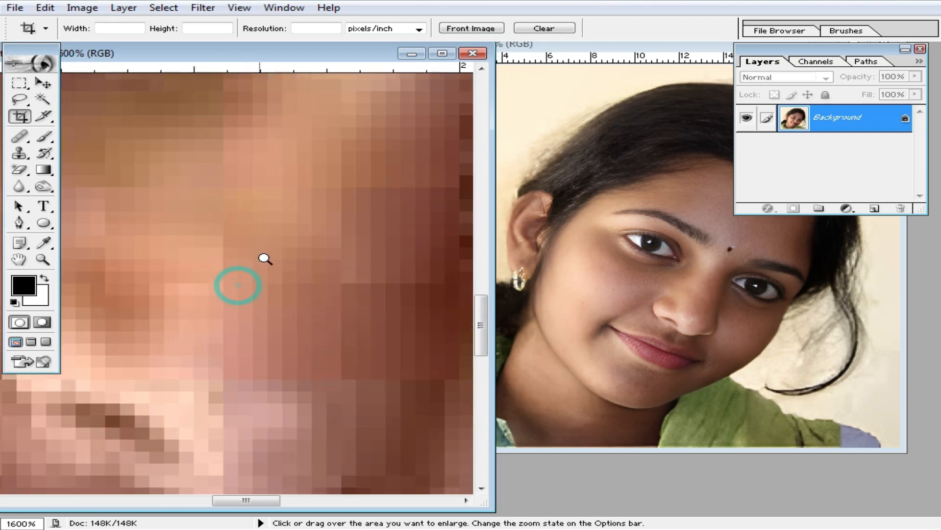
- Inspect the eye area of the original photo at 1600%, then review the whole picture
left_click_drag(212, 219, 311, 319)
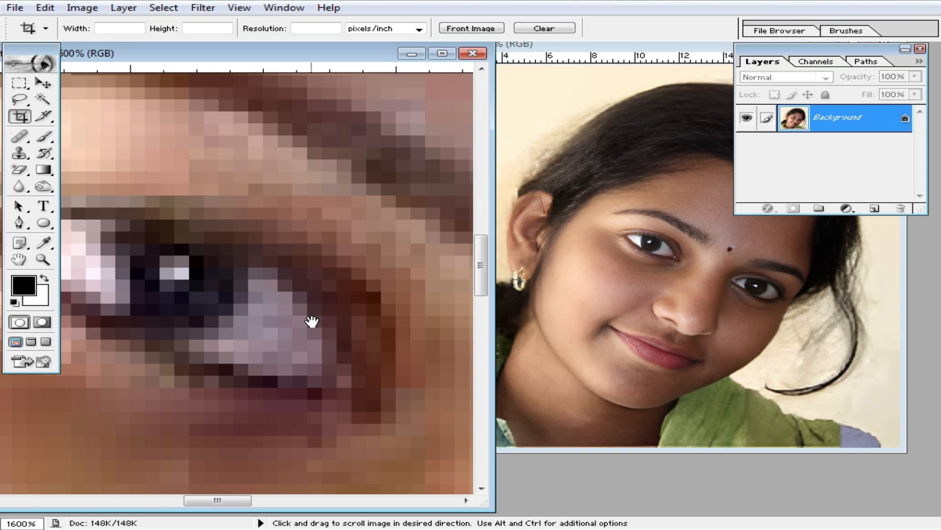
left_click(304, 319, "alt")
left_click(251, 315, "alt")
left_click(228, 305, "alt")
left_click(225, 282, "alt")
left_click(226, 274, "alt")
left_click(228, 270, "alt")
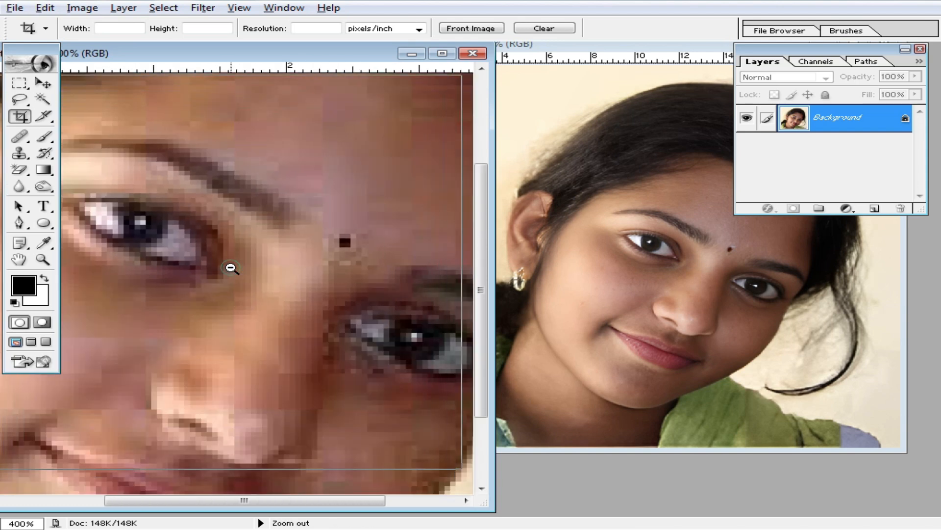
left_click(230, 268, "alt")
left_click(233, 267, "alt")
left_click(247, 298, "alt")
- Maximize the 222.png window and examine the restored skin detail below the eye at up to 1600%
left_click_drag(637, 44, 487, 57)
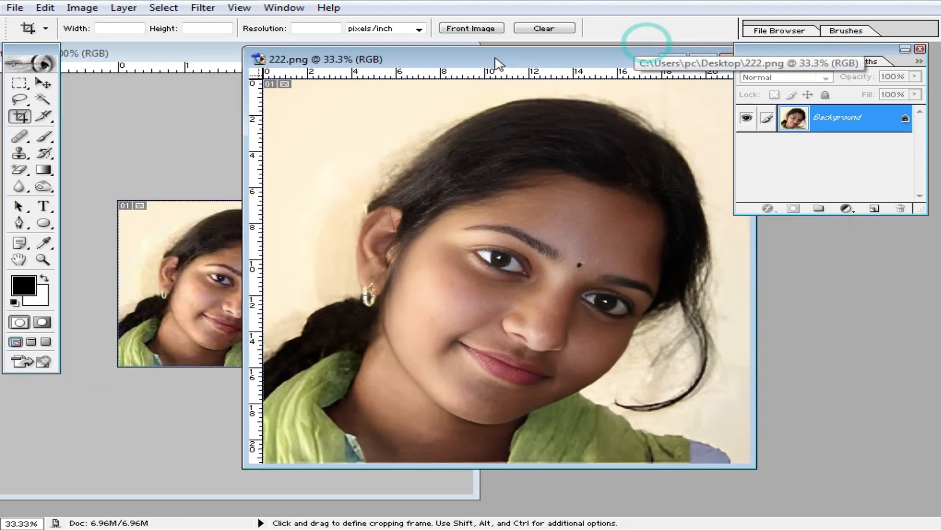
double_click(494, 57)
left_click(500, 292, "ctrl")
left_click(492, 275, "ctrl")
left_click(481, 253, "ctrl")
left_click(446, 296, "ctrl")
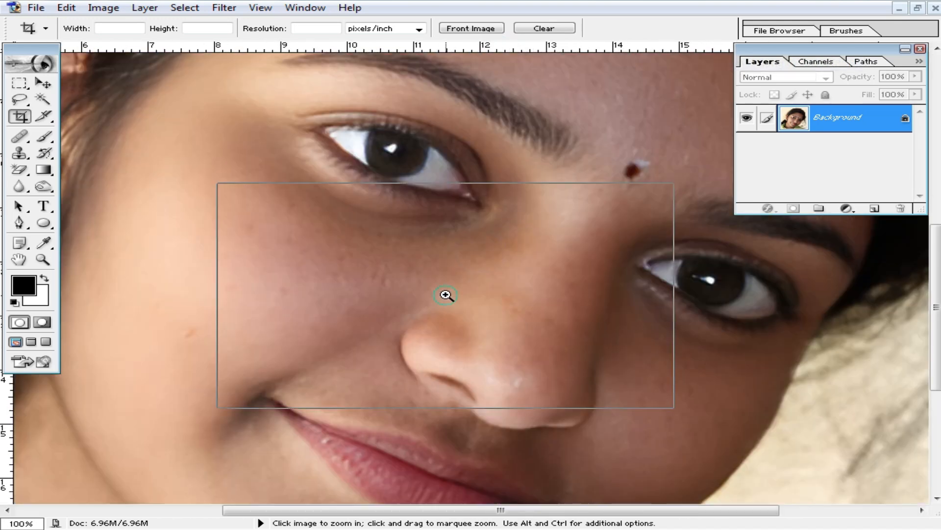
left_click(402, 207, "ctrl")
left_click(432, 230, "ctrl")
left_click(458, 257, "ctrl")
left_click(458, 257, "ctrl")
left_click(458, 256, "ctrl")
left_click(458, 257, "ctrl")
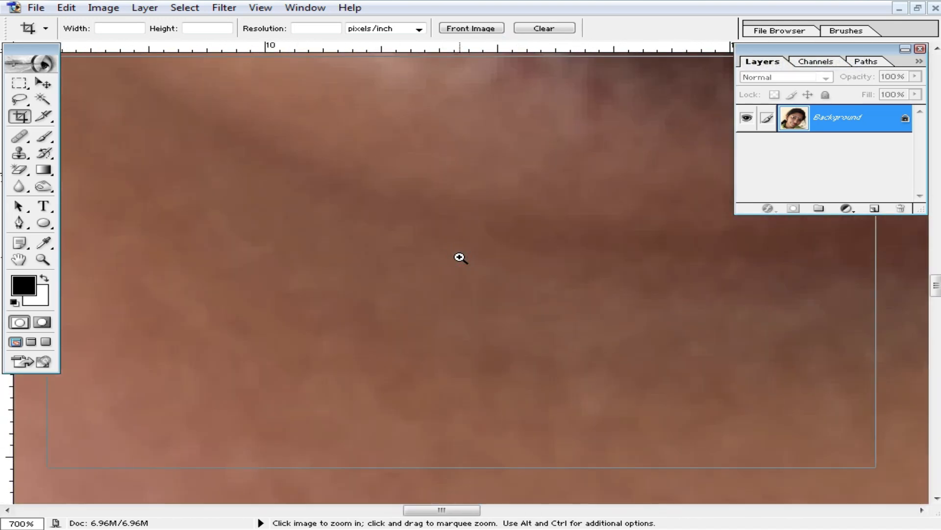
left_click(459, 257, "ctrl")
left_click(459, 257, "ctrl")
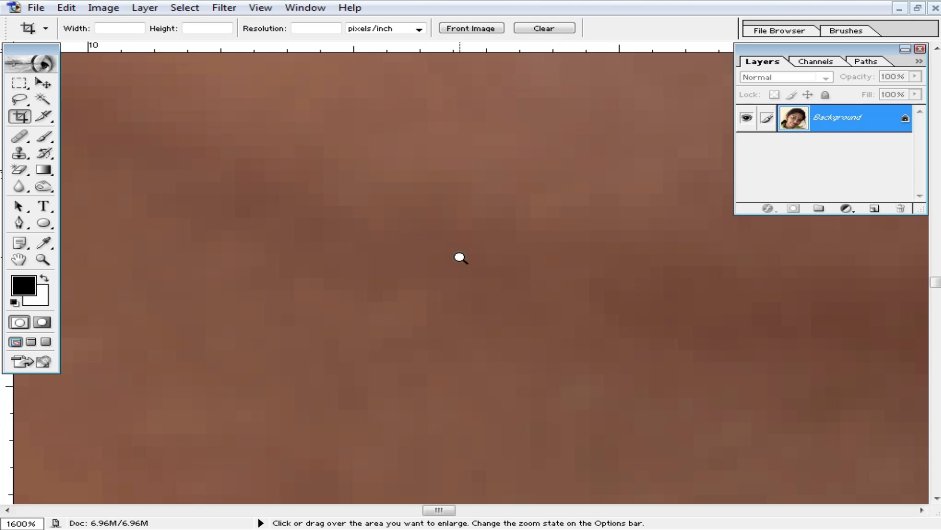
- Review the restored eye and face at decreasing magnification, ending with the whole 222.png portrait fitted on screen
left_click(459, 257, "alt")
left_click(459, 257, "alt")
left_click(459, 257, "alt")
left_click(459, 257, "alt")
left_click(459, 257, "alt")
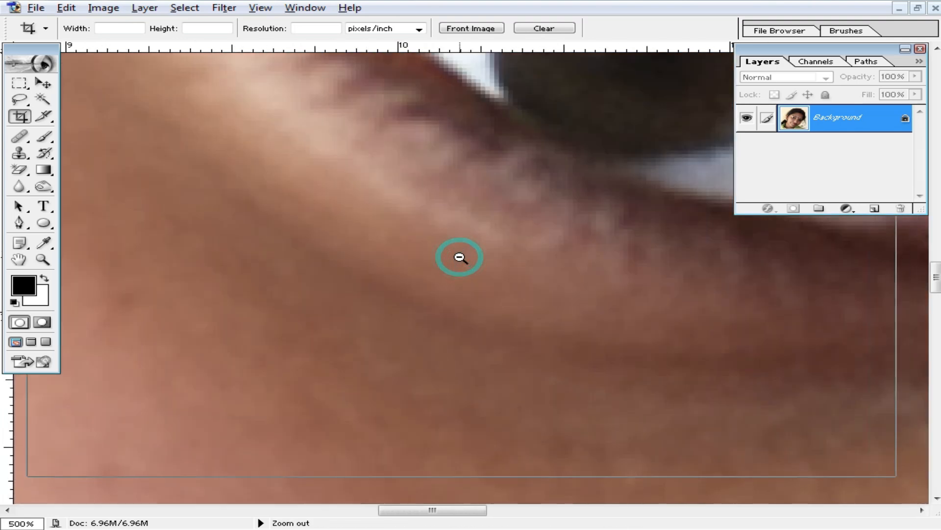
left_click(459, 257, "alt")
left_click(460, 257, "alt")
left_click(460, 257, "alt")
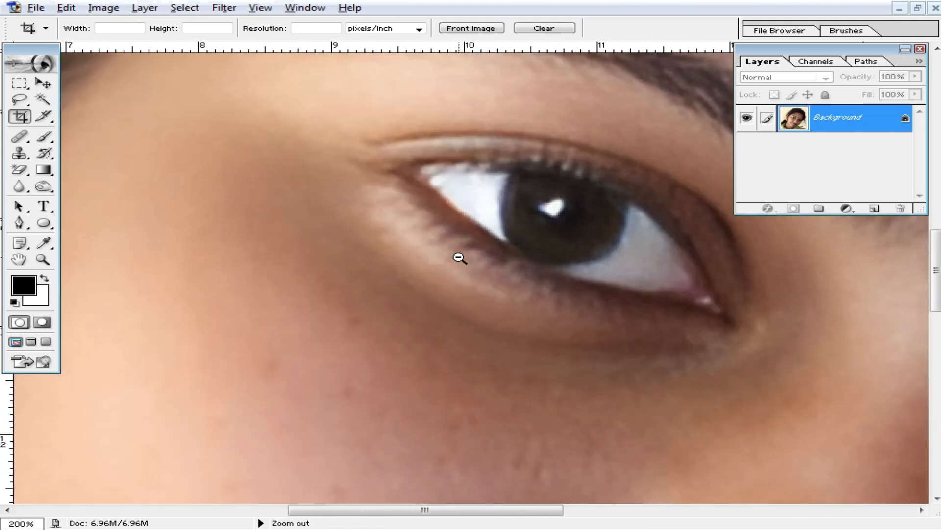
left_click(460, 257, "alt")
left_click(460, 257, "alt")
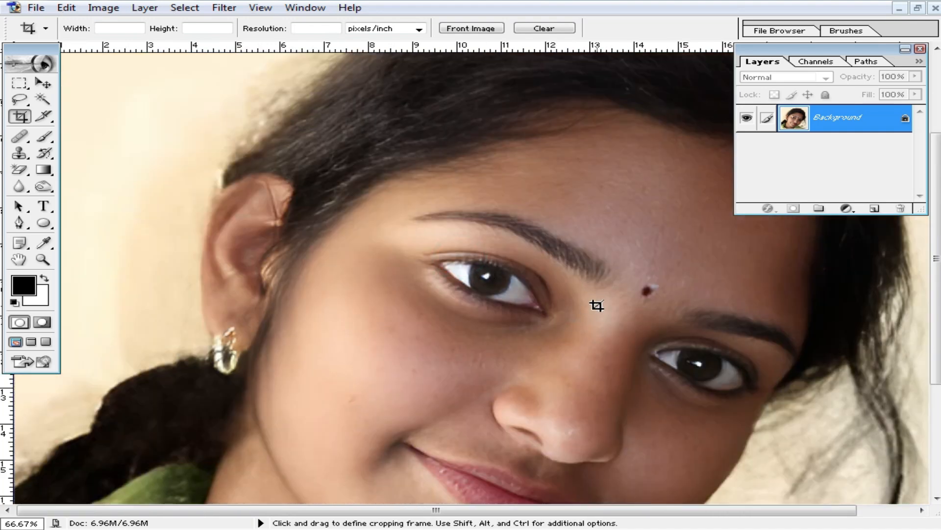
left_click(596, 265, "alt")
left_click(596, 264, "alt")
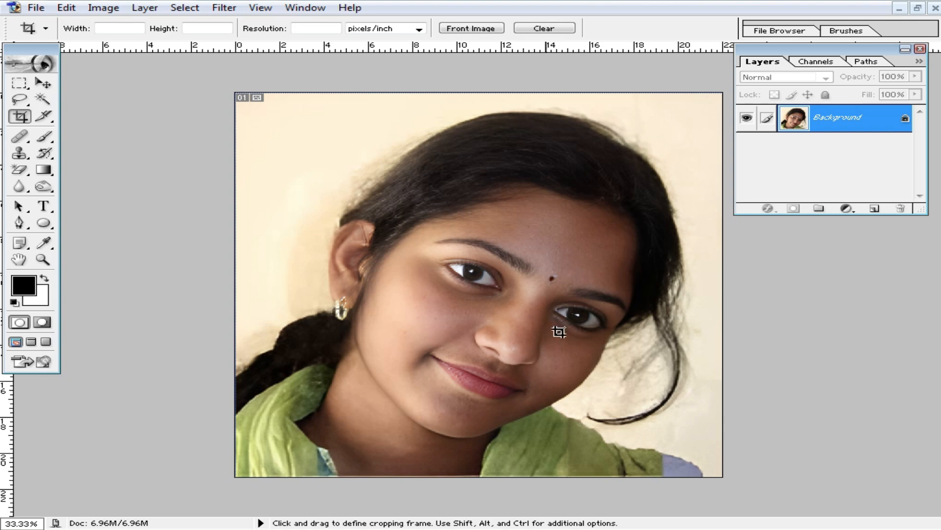
key("ctrl+0")
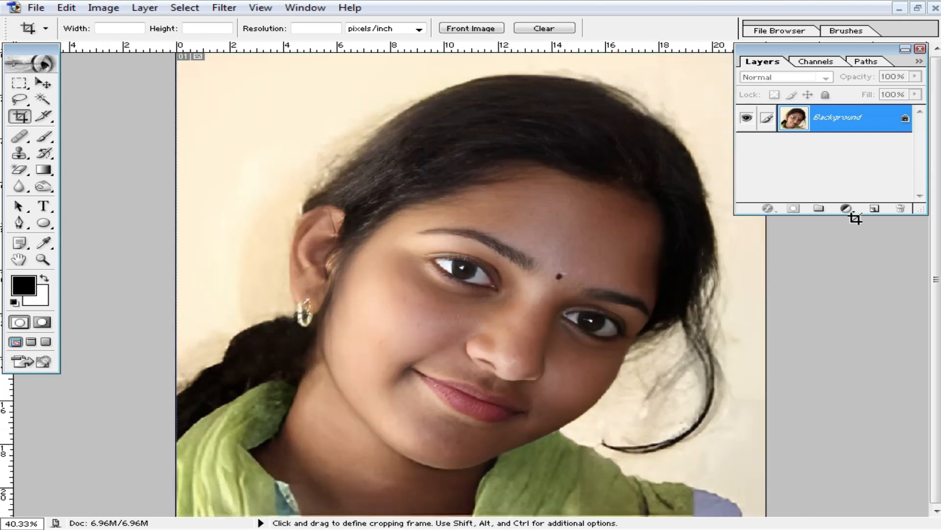
- Duplicate the Background layer of the restored portrait
left_click_drag(798, 49, 812, 63)
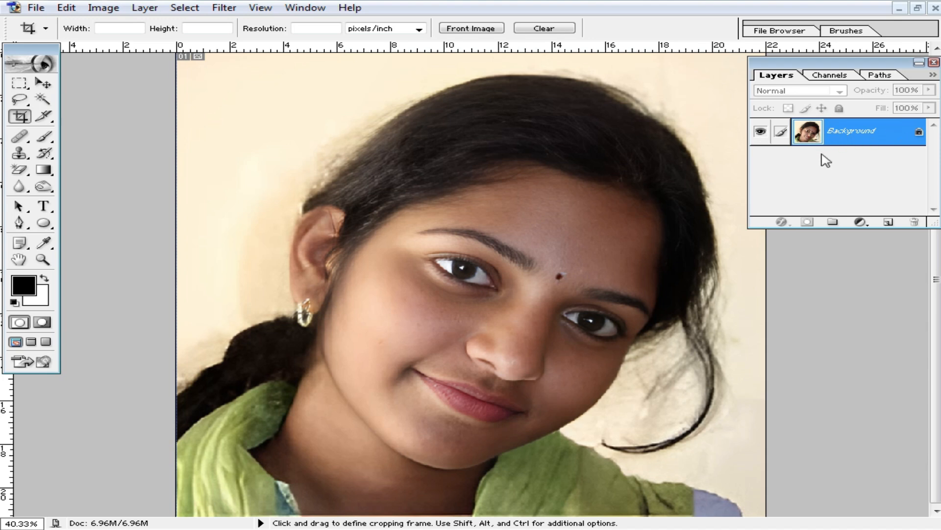
key("ctrl+j")
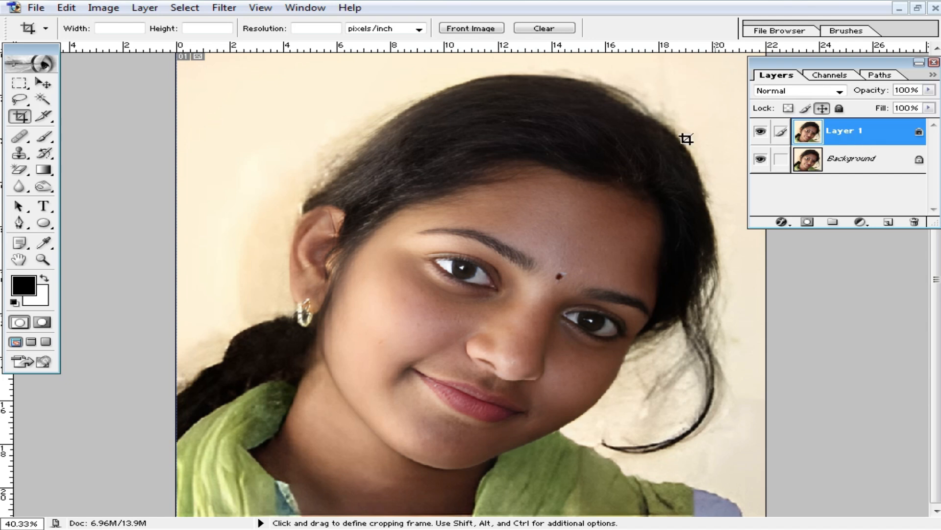
- Set the Magic Wand tolerance to 22 and select the forehead, cheek, nose and neck skin
left_click(51, 101)
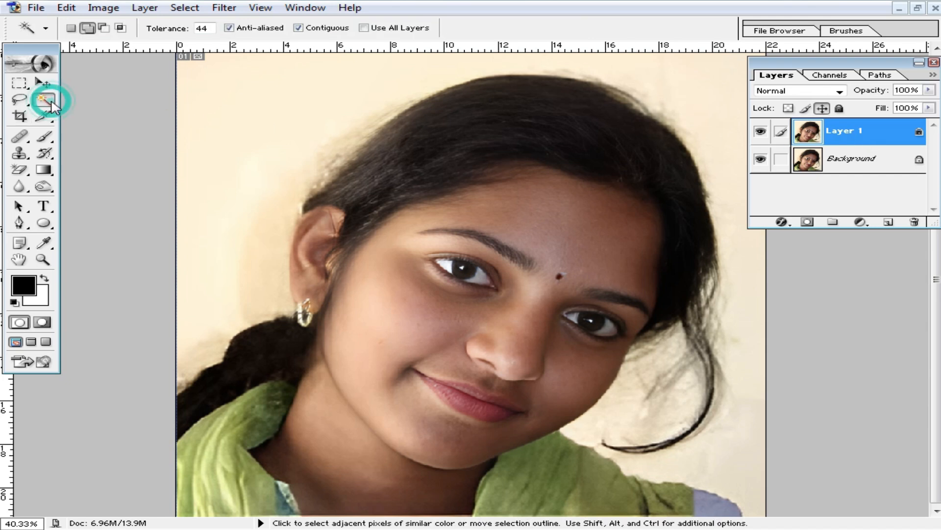
left_click(580, 216)
key("ctrl+d")
double_click(214, 29)
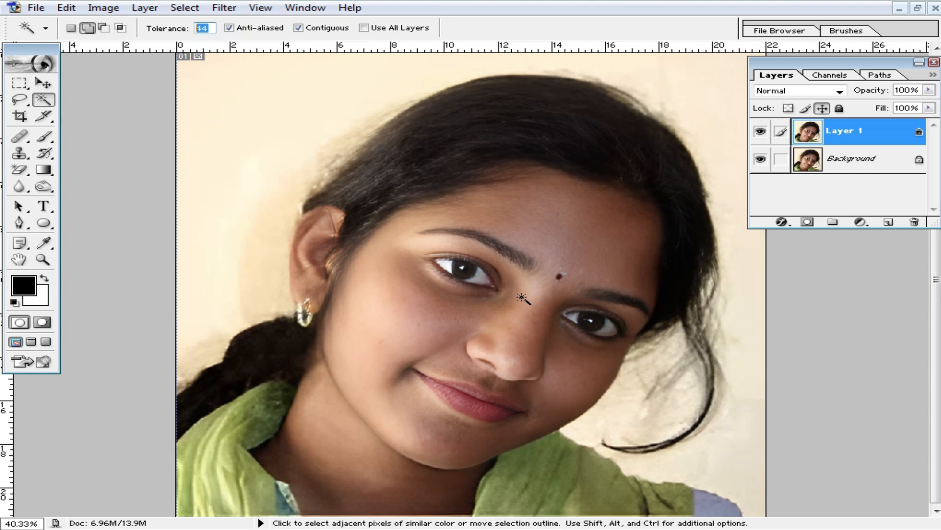
left_click(574, 206)
left_click(540, 210)
left_click(479, 213)
left_click(387, 292)
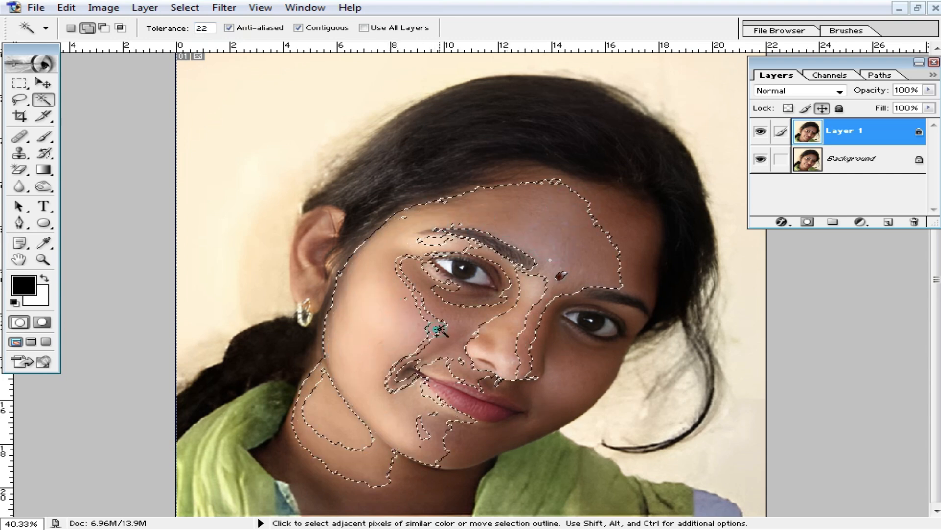
left_click(624, 251)
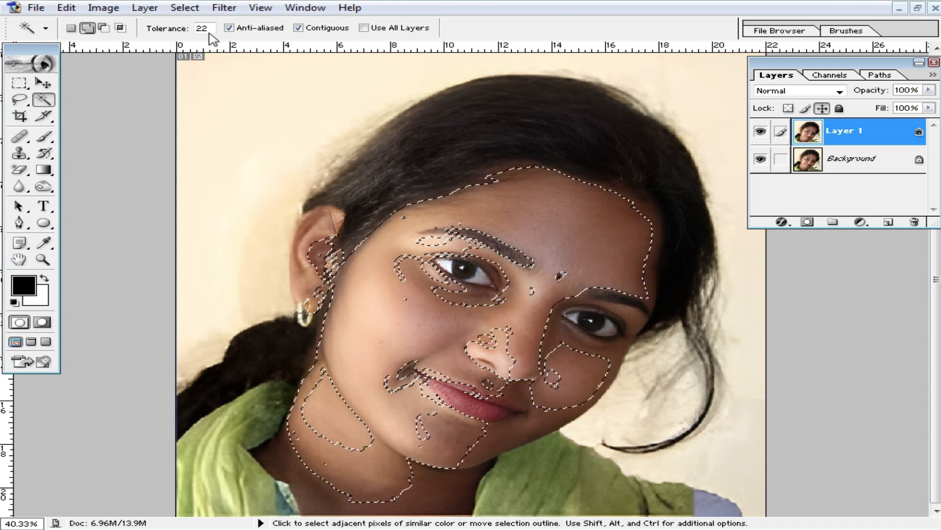
- Set the Magic Wand tolerance to 33 and add the remaining shadowed face, neck, nose and ear skin to the selection
double_click(203, 28)
type("33")
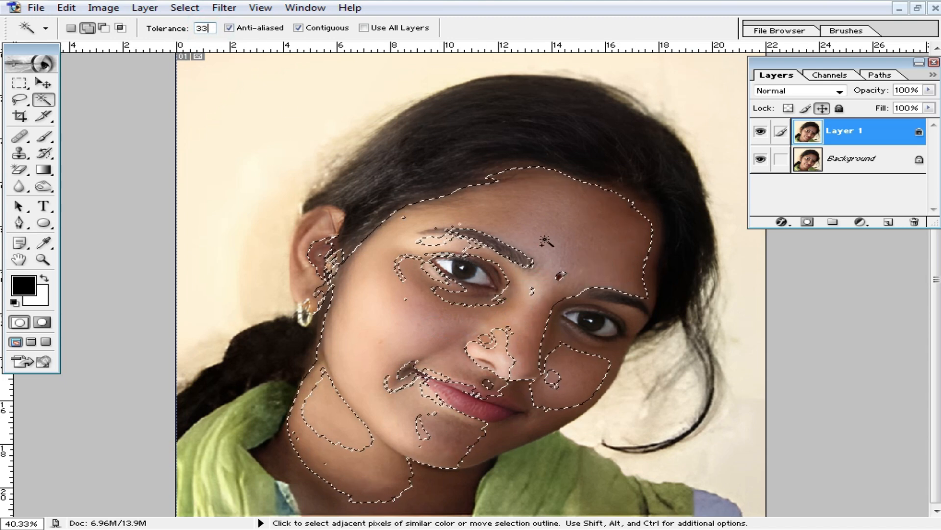
left_click(621, 236)
left_click(633, 249)
left_click(624, 310)
left_click(440, 485)
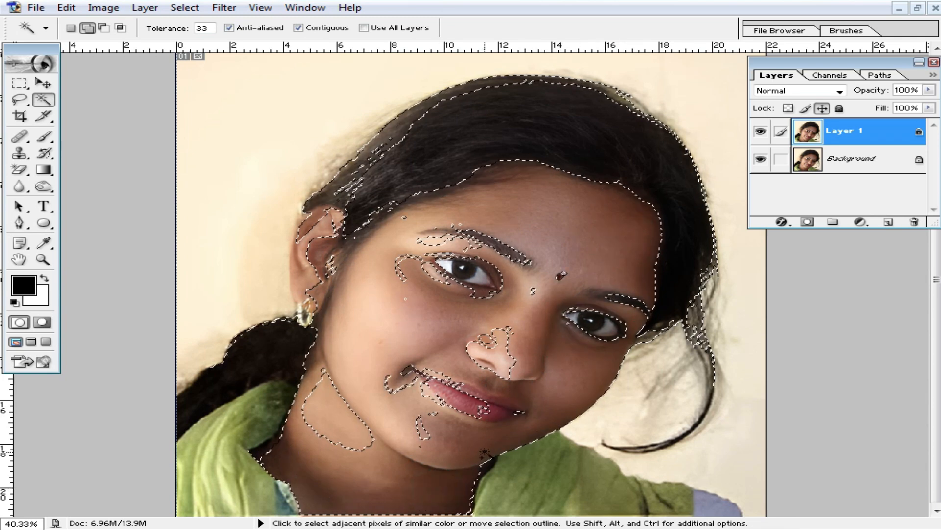
left_click(348, 440)
key("ctrl+minus")
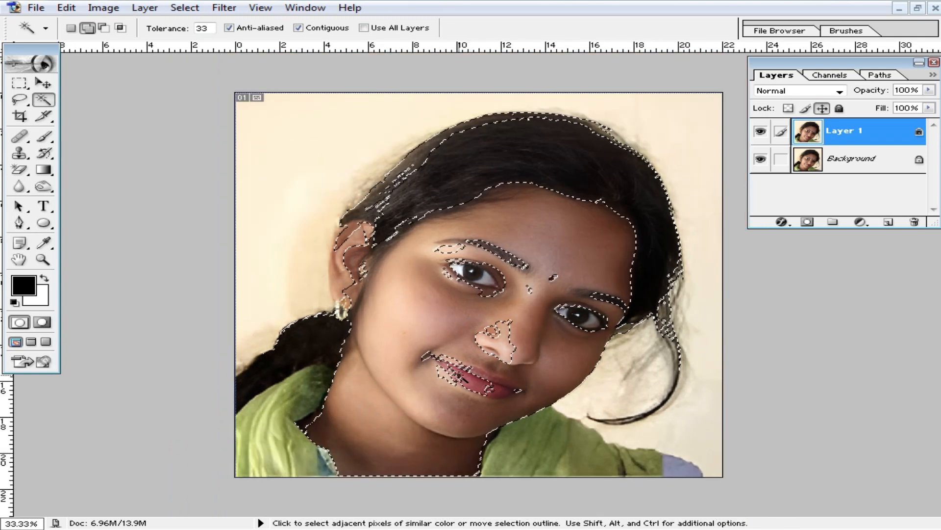
left_click(502, 339)
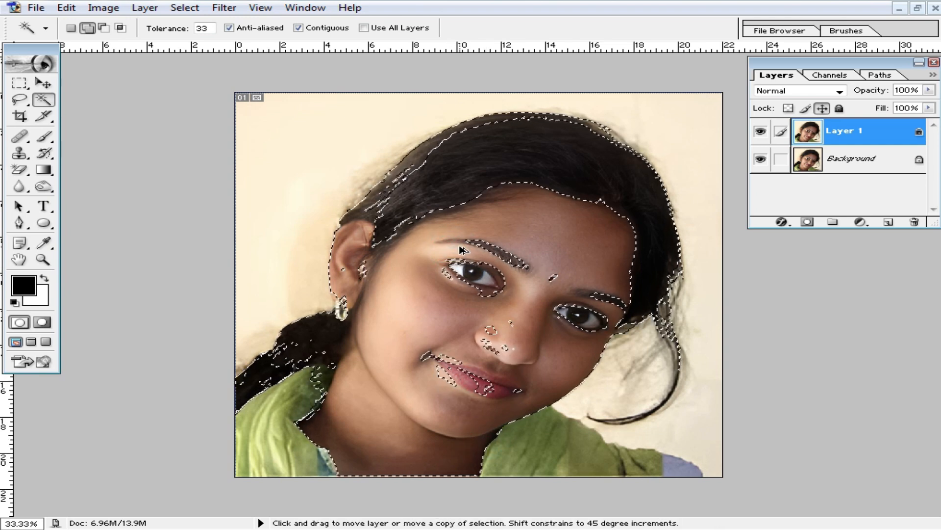
- Feather the edges of the skin selection
key("ctrl+alt+d")
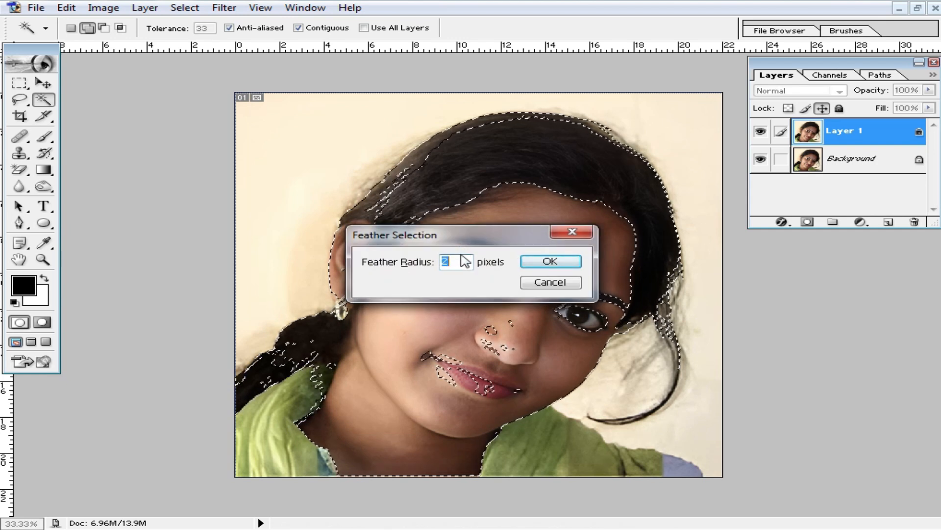
type("5")
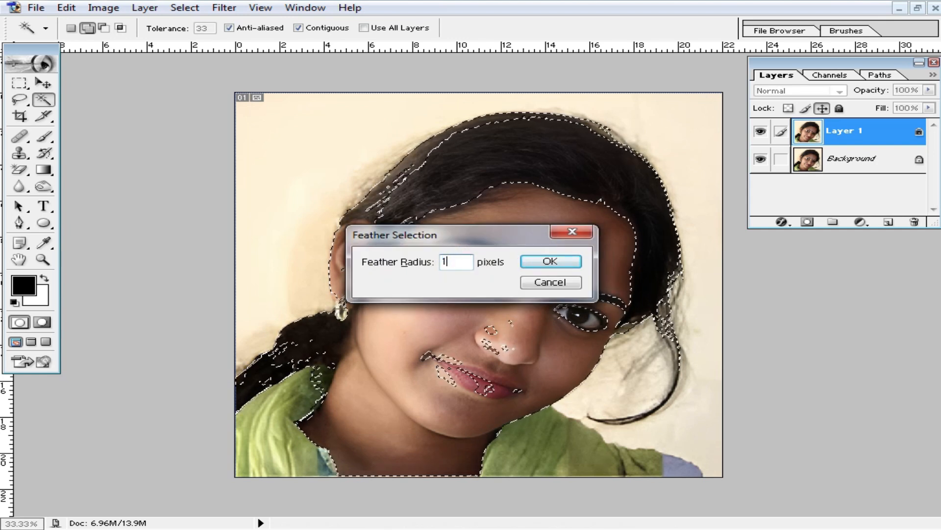
key("Return")
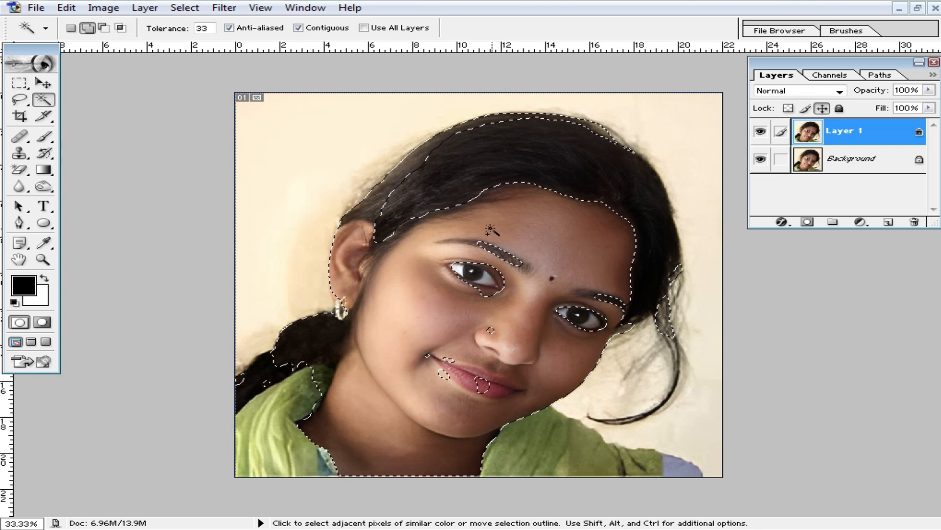
right_click(455, 215)
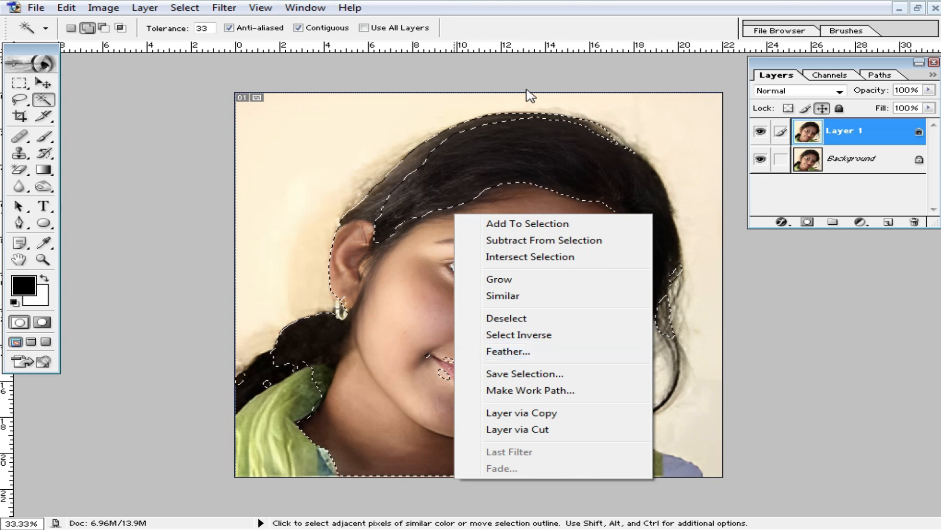
left_click(504, 80)
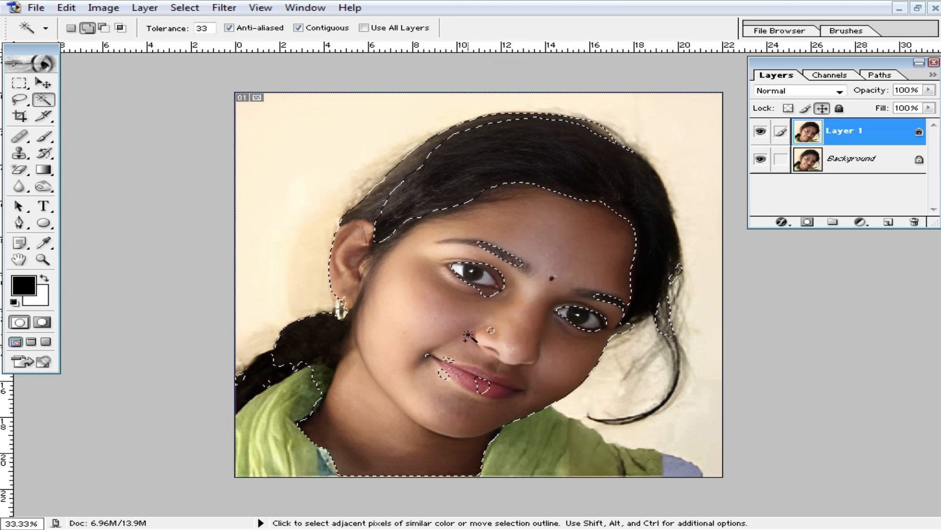
- Brighten the selected skin with Curves, raising the RGB midtone point to about input 114, output 143
key("ctrl")
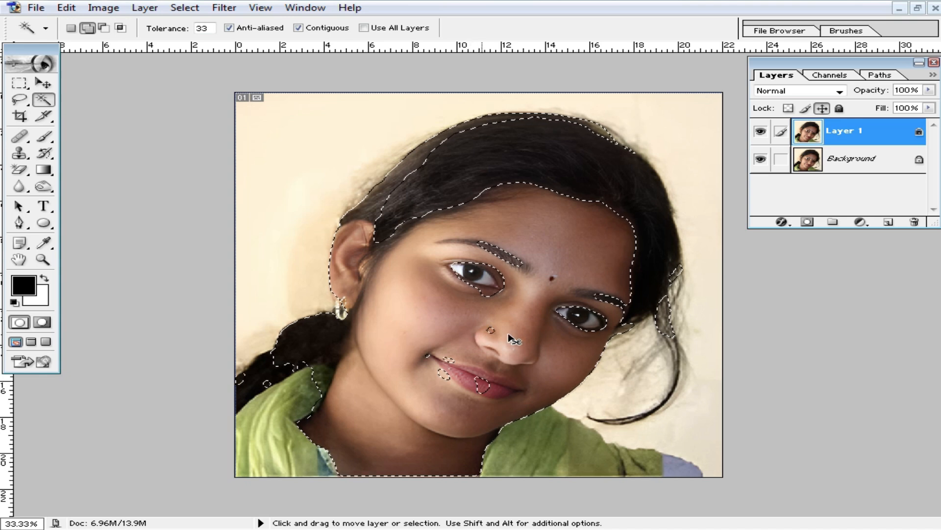
key("ctrl+m")
left_click_drag(500, 133, 765, 175)
left_click_drag(715, 283, 704, 275)
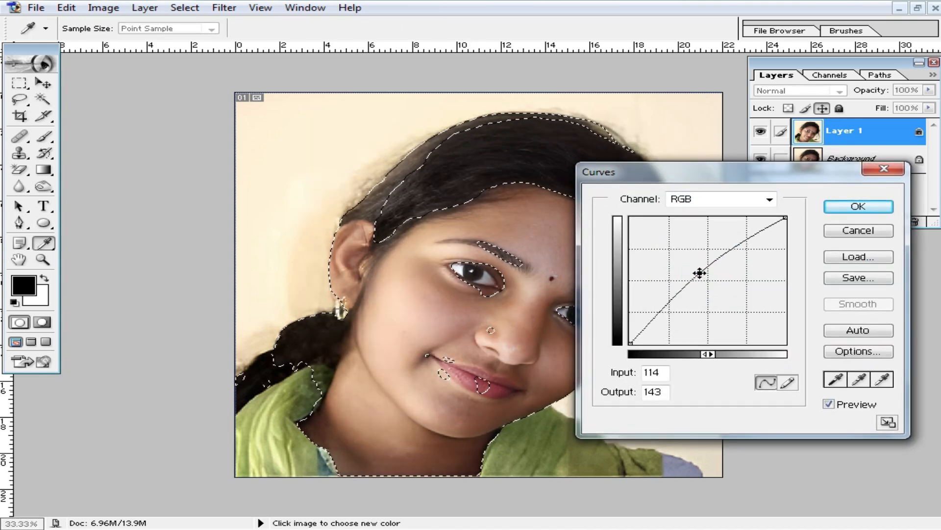
left_click(858, 209)
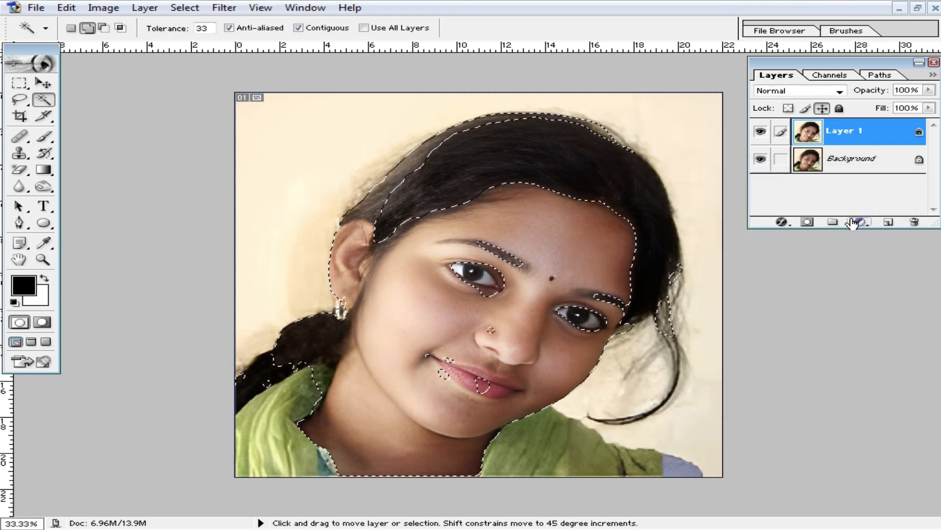
- Lighten the selected skin further with Levels by setting the midtone input level to 1.26
key("ctrl+l")
left_click_drag(762, 186, 740, 109)
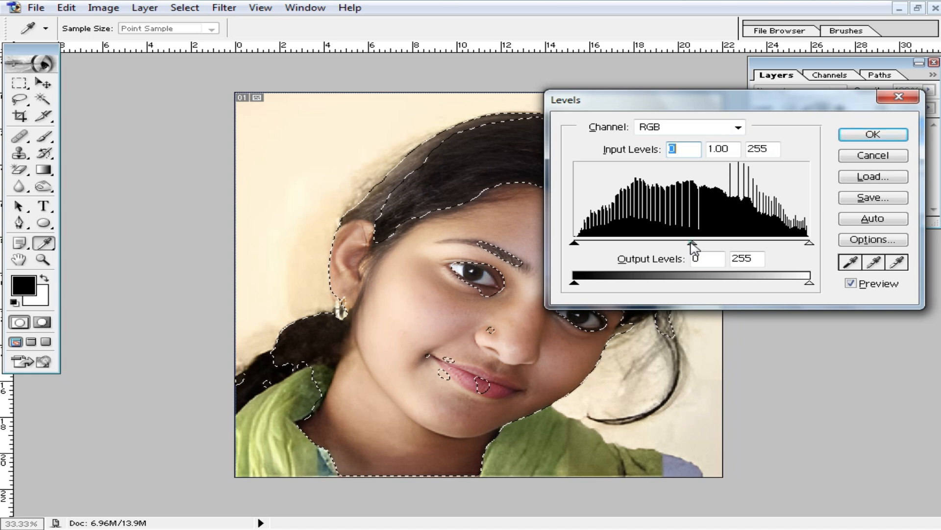
left_click_drag(692, 242, 676, 242)
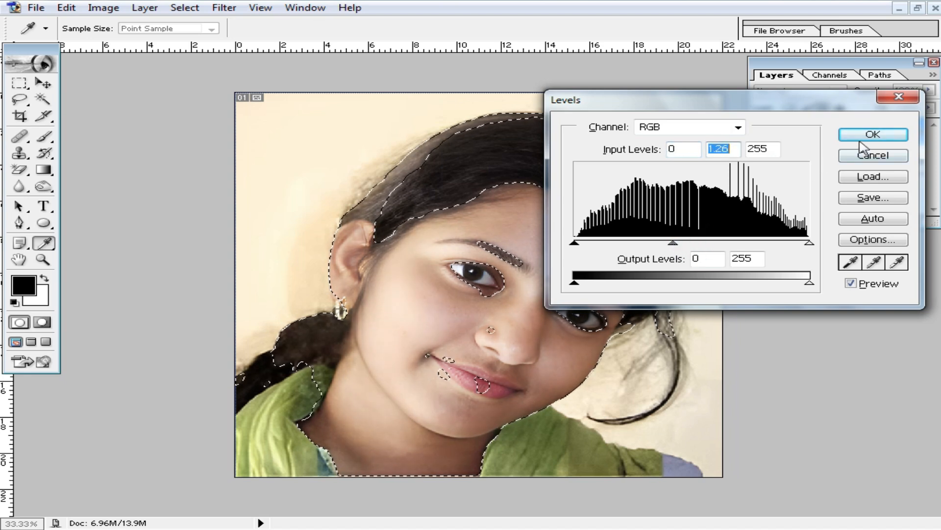
key("Return")
- Deselect the skin and compare the brightened face with the original by hiding and showing Layer 1
key("w")
left_click(559, 283)
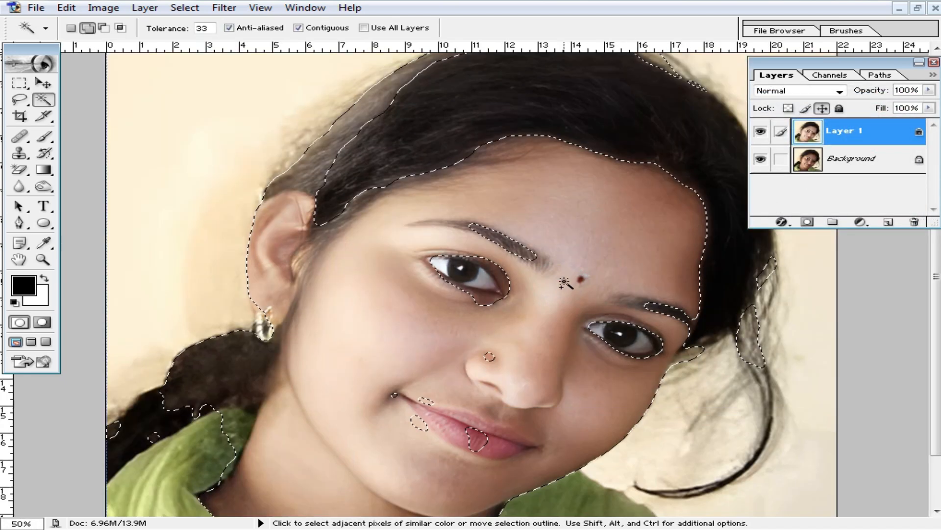
left_click(20, 83)
left_click(274, 70)
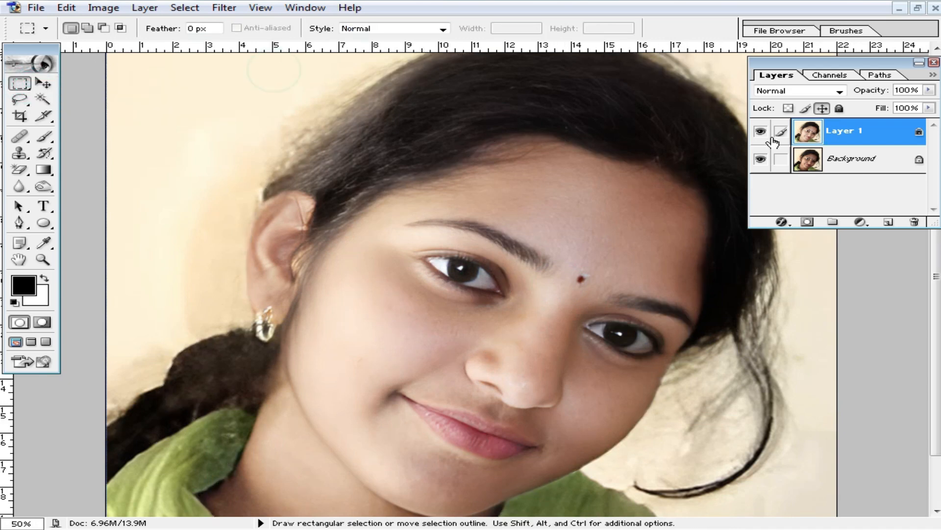
left_click(761, 132)
left_click(761, 133)
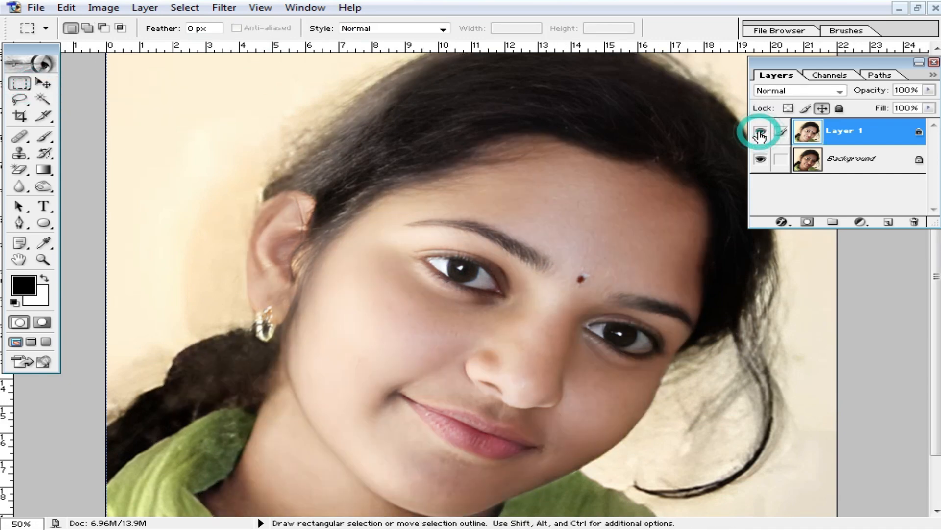
scroll(569, 333, "down", 2)
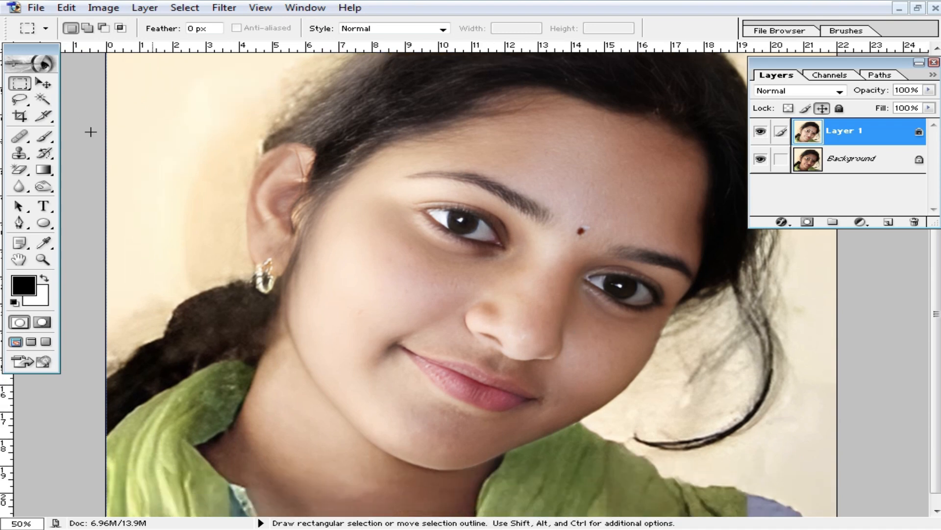
- Bring back the feathered skin selection on Layer 1 and enlarge the face to 66.67%
key("ctrl")
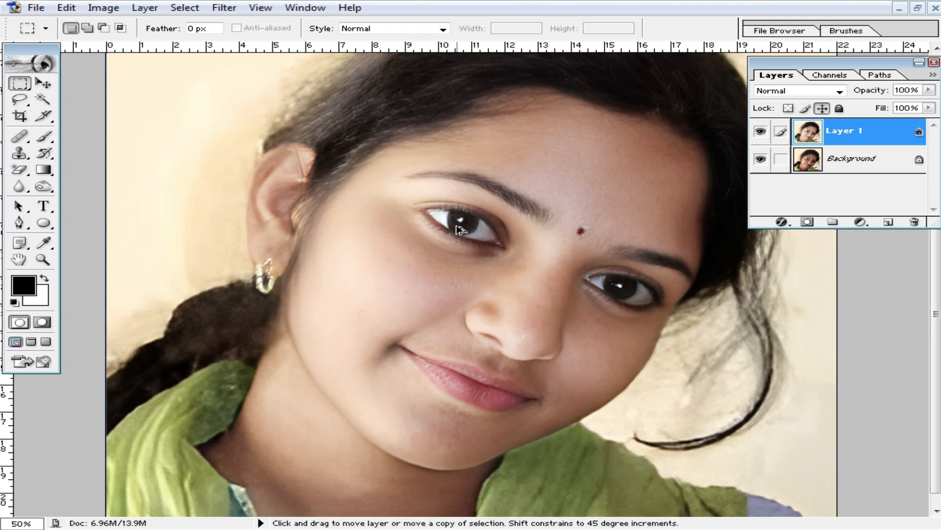
key("ctrl+alt+grave")
left_click(607, 222, "ctrl")
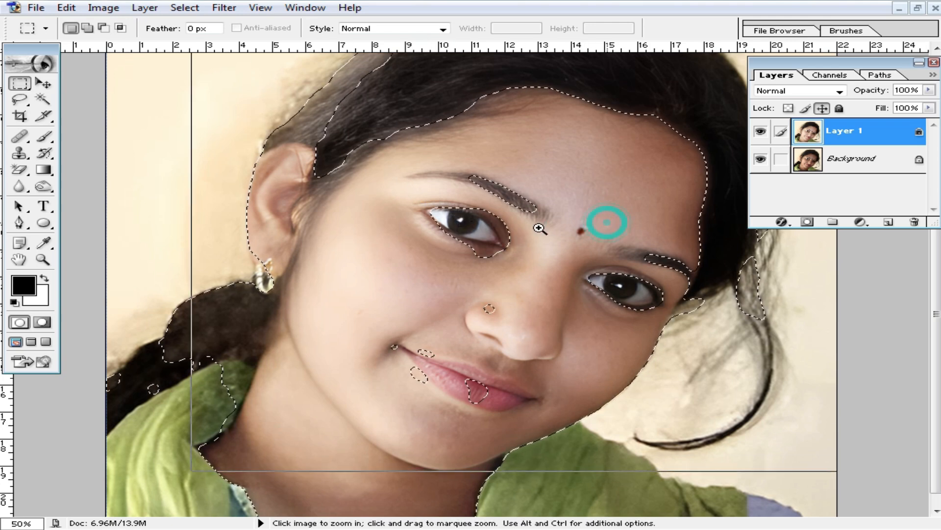
left_click_drag(662, 245, 588, 204)
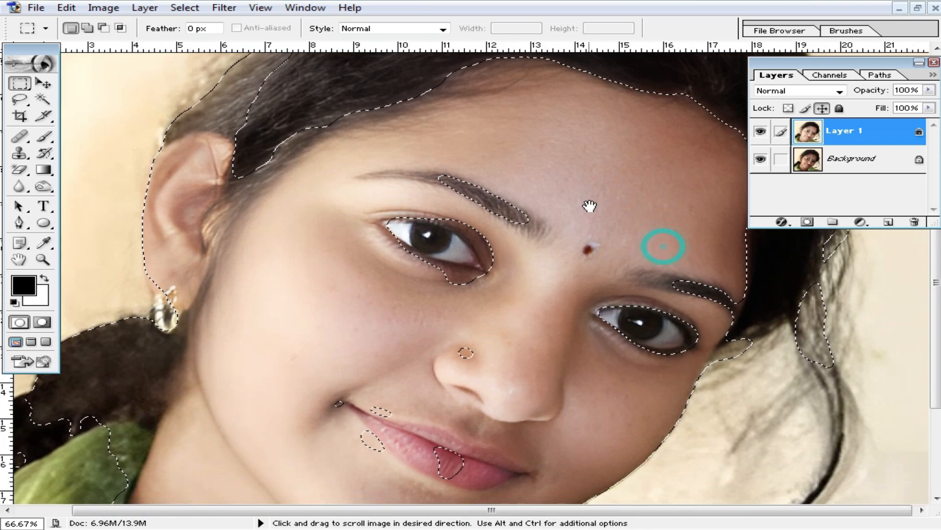
- Activate the Brush tool and set its master diameter to 129 px
left_click(41, 140)
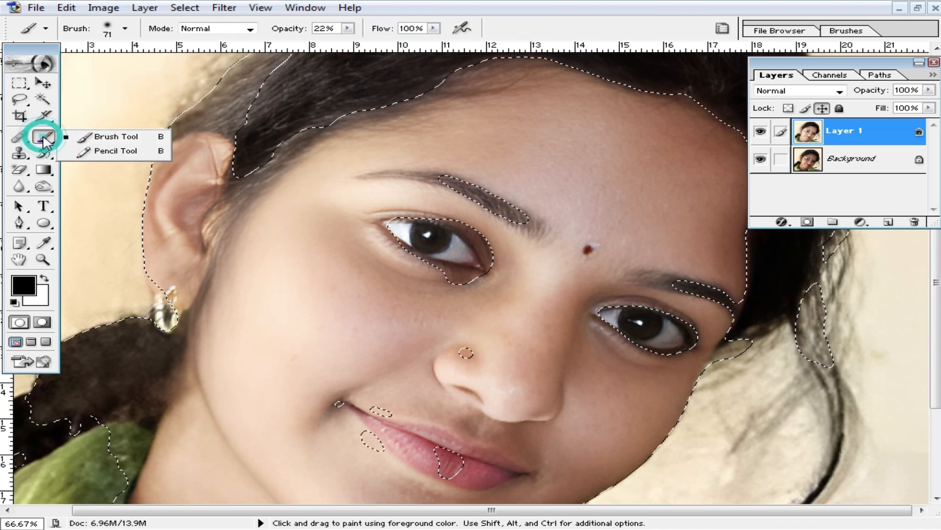
left_click(106, 136)
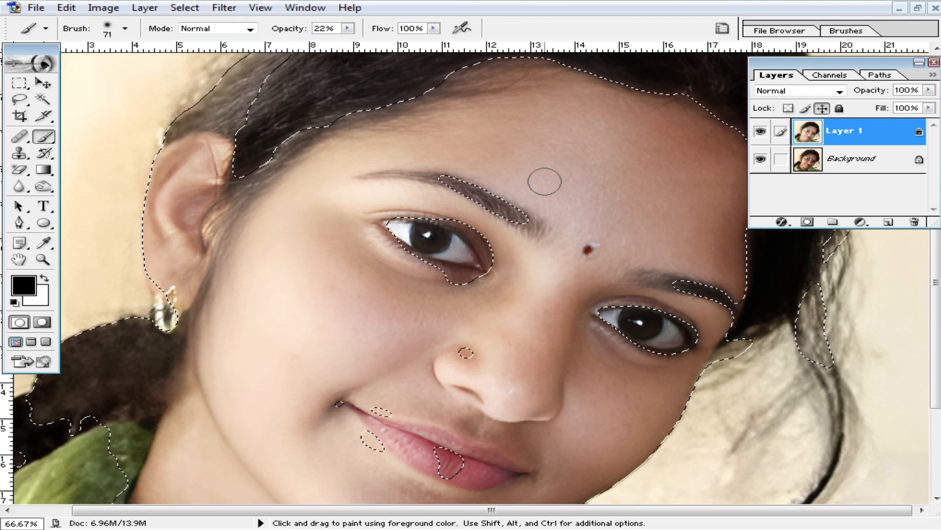
right_click(583, 166)
left_click_drag(701, 191, 701, 191)
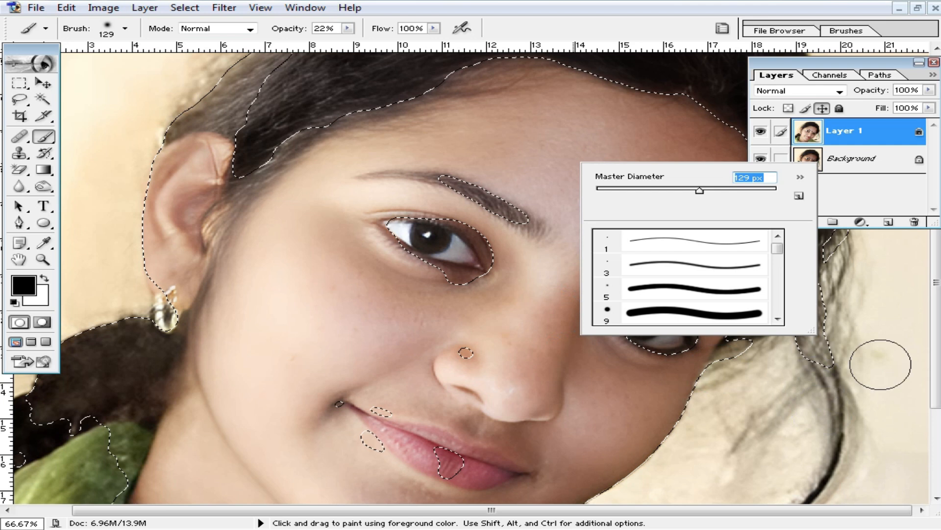
left_click(893, 346)
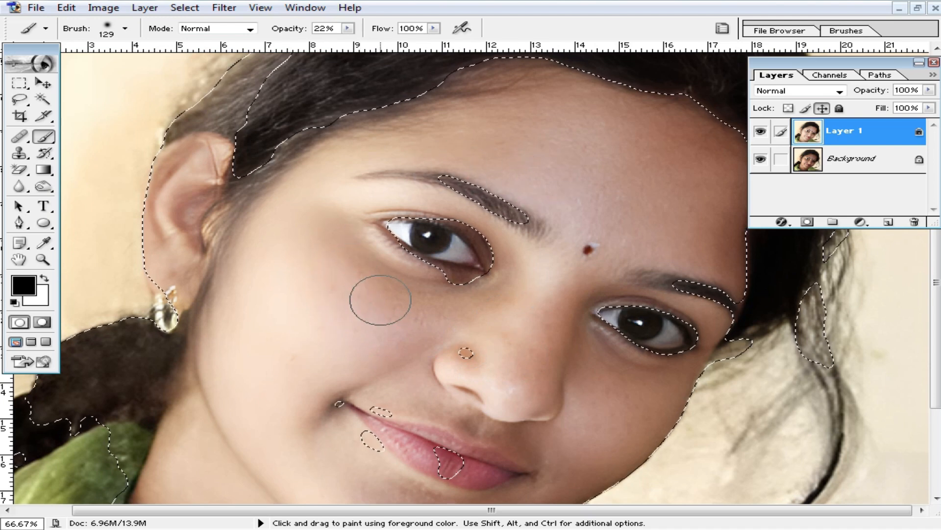
- Sample the light skin tone of the cheek and paint it at 22% opacity over the forehead and the cheek below the eye
key("alt")
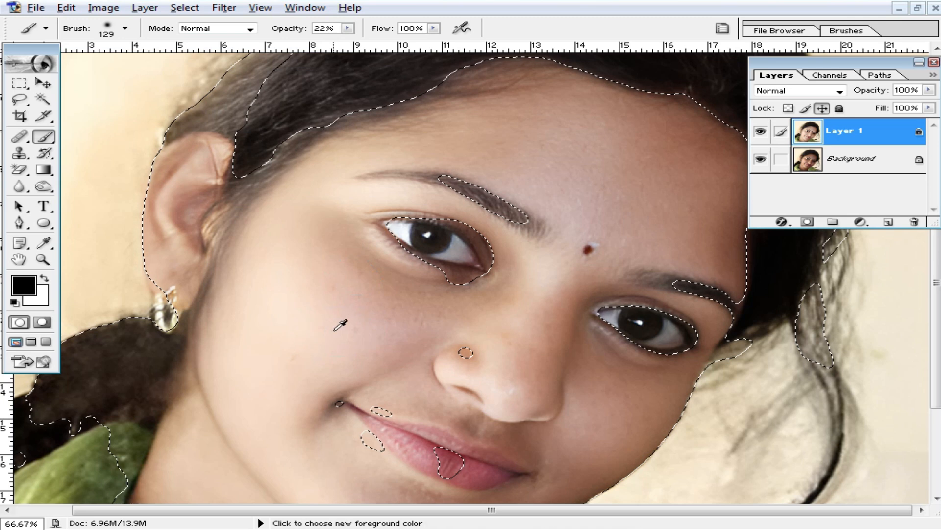
left_click(333, 330, "alt")
left_click(334, 330, "alt")
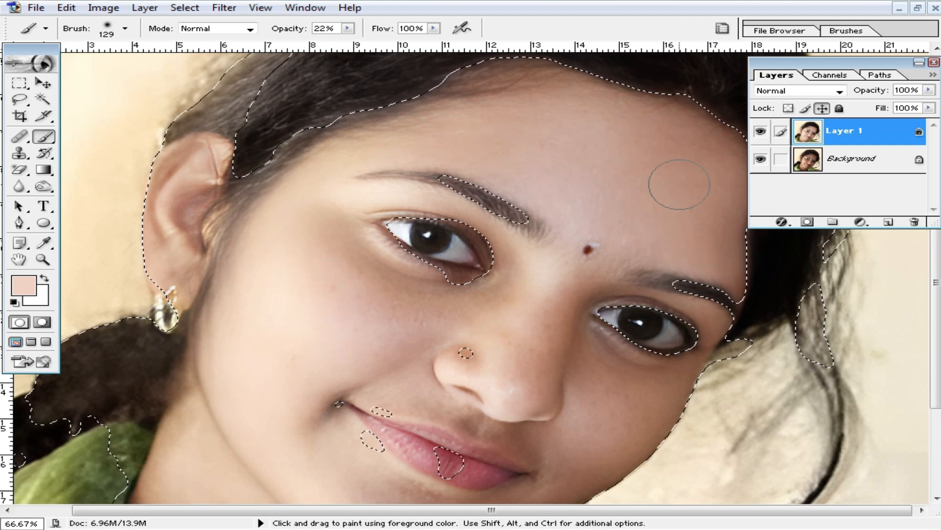
key("space")
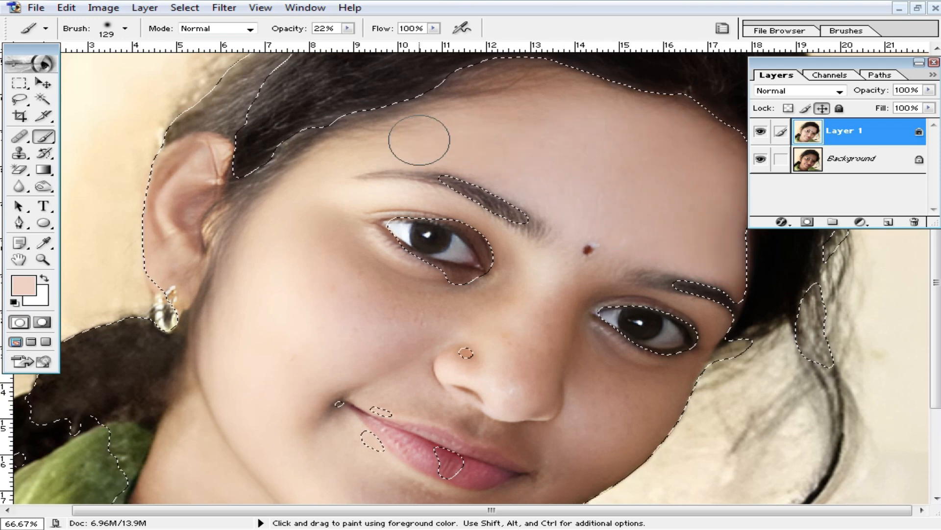
mouse_move(330, 225)
left_mouse_down()
mouse_move(361, 273)
mouse_move(445, 296)
mouse_move(435, 302)
mouse_move(517, 275)
mouse_move(478, 300)
left_mouse_up()
- Paint the sampled skin tone softly over the nose area and the upper cheek beside the eye to even out the skin
key("space")
left_click_drag(541, 331, 541, 211)
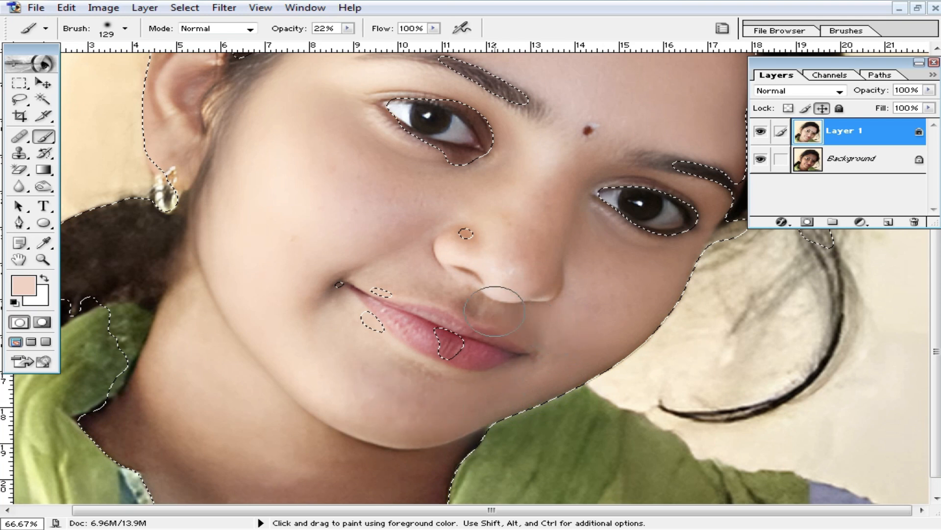
left_click_drag(482, 231, 505, 225)
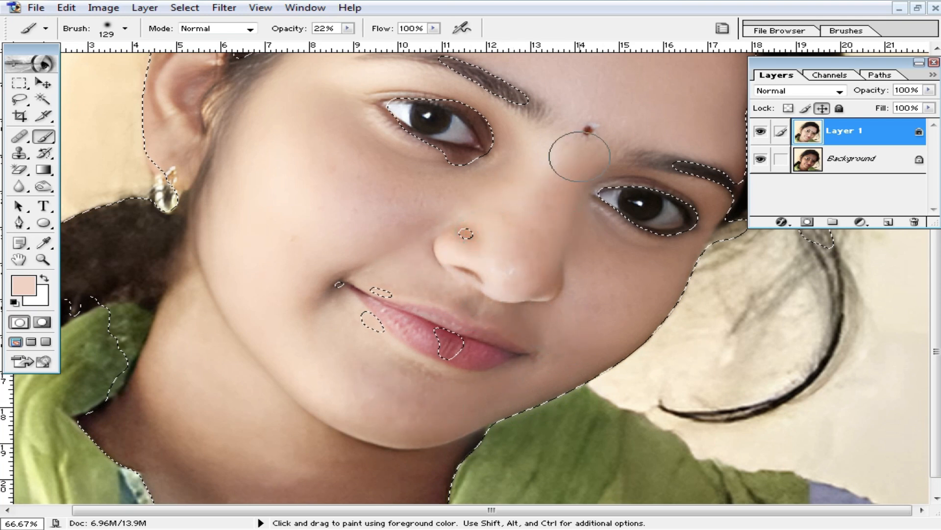
key("space")
left_click_drag(446, 244, 530, 251)
left_click_drag(431, 182, 393, 134)
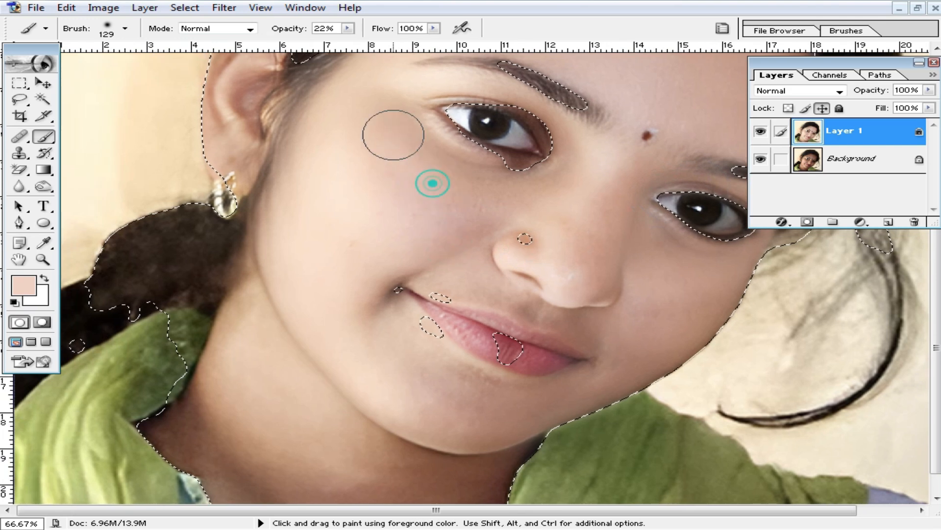
- Brush the same light skin tone over the jaw and the shadowed neck down to the neckline
key("space")
left_click_drag(342, 395, 340, 265)
mouse_move(240, 288)
left_mouse_down()
mouse_move(202, 369)
mouse_move(212, 446)
left_mouse_up()
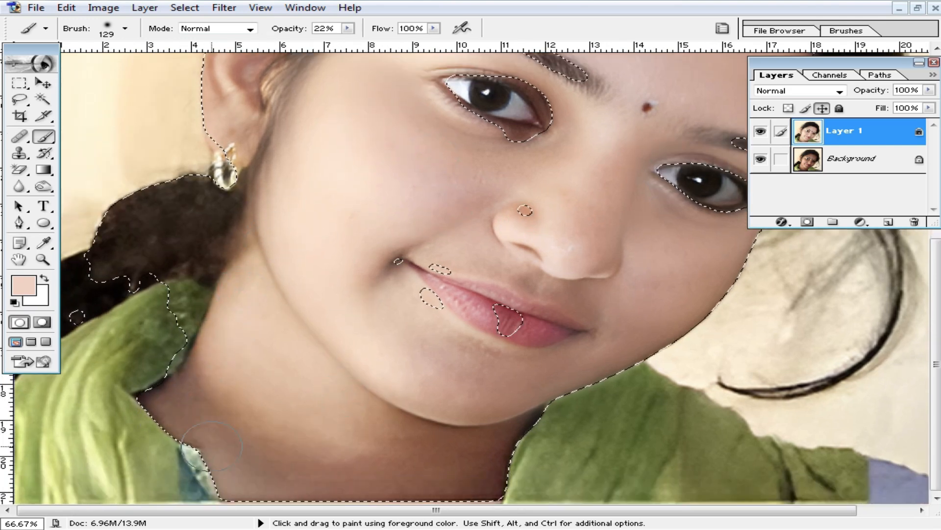
mouse_move(382, 476)
left_mouse_down()
mouse_move(585, 432)
mouse_move(383, 442)
mouse_move(365, 446)
mouse_move(519, 458)
mouse_move(304, 487)
mouse_move(189, 434)
mouse_move(162, 373)
mouse_move(252, 435)
mouse_move(431, 458)
left_mouse_up()
key("ctrl+minus")
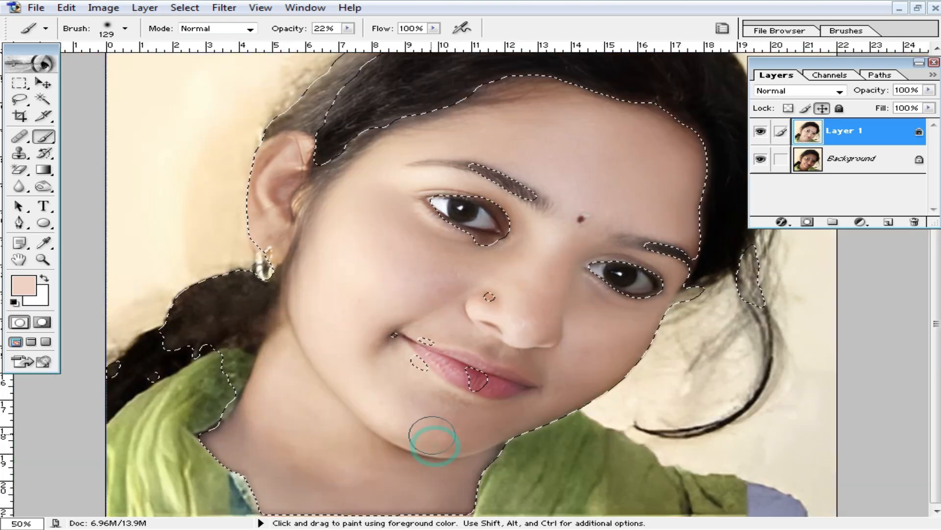
left_click_drag(369, 482, 484, 473)
mouse_move(361, 474)
left_mouse_down()
mouse_move(372, 445)
mouse_move(308, 486)
mouse_move(273, 476)
left_mouse_up()
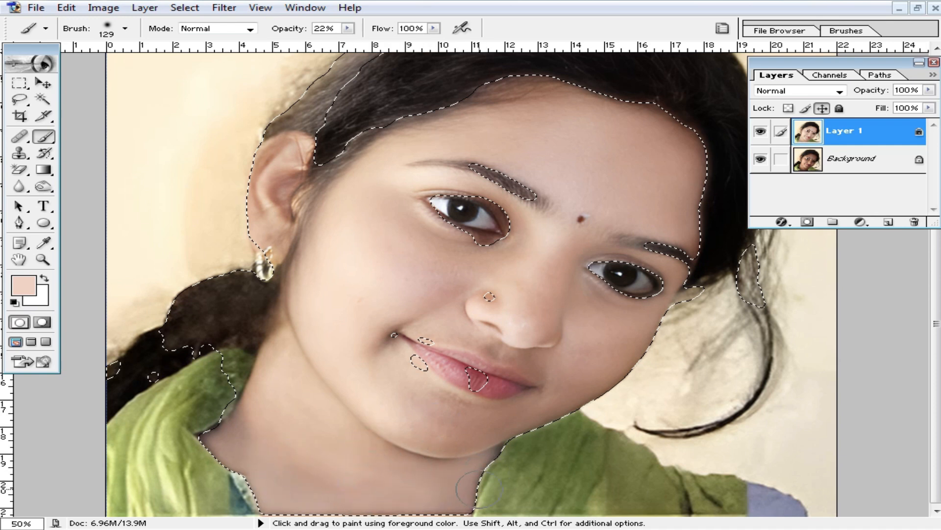
- Sample the chin's skin tone, blend the chin with it, and deselect the skin
left_click(432, 429, "alt")
left_click_drag(427, 429, 467, 423)
left_click(530, 380, "alt")
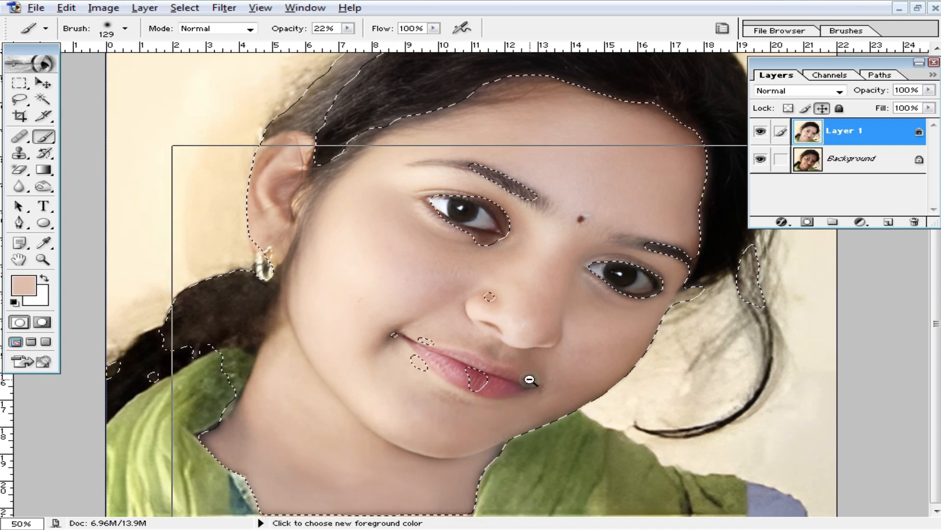
left_click(19, 82)
left_click(116, 83)
key("ctrl+d")
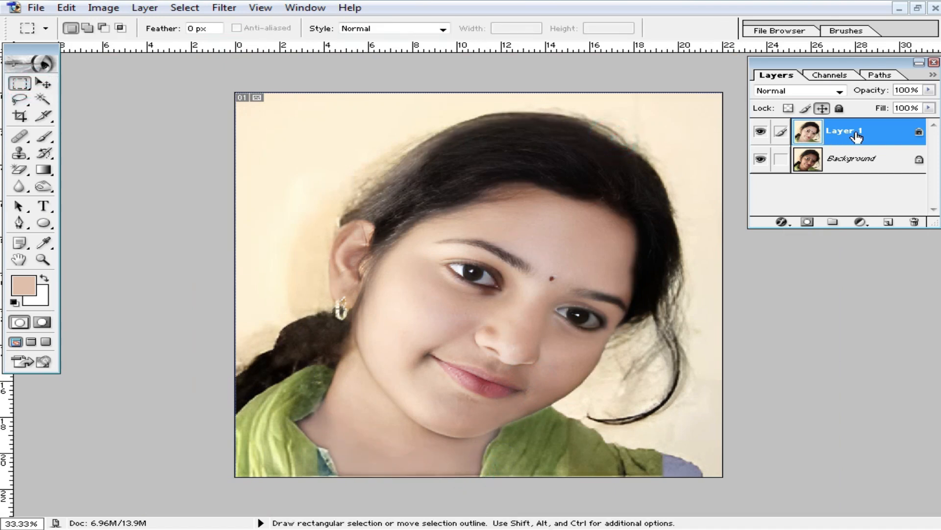
- Set Layer 1's fill to 67% and merge the visible layers into the Background
left_click_drag(929, 108, 899, 125)
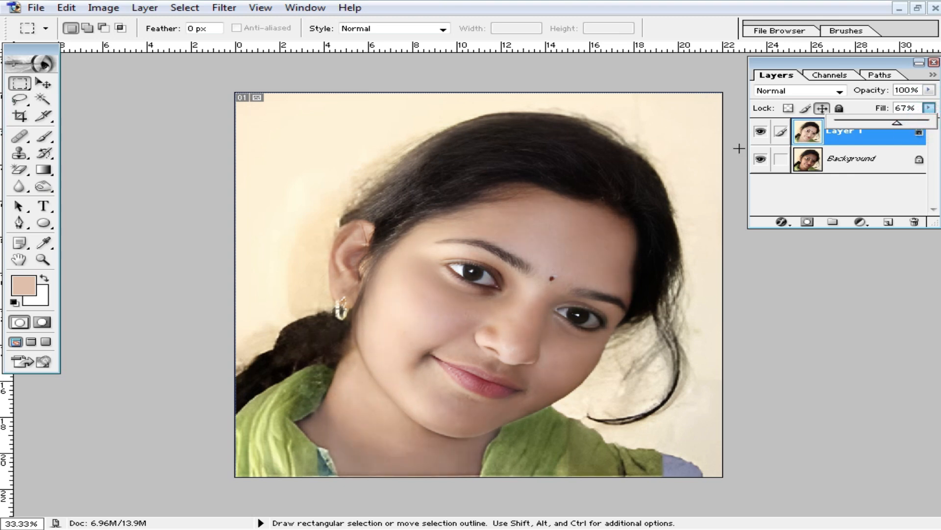
left_click(681, 143)
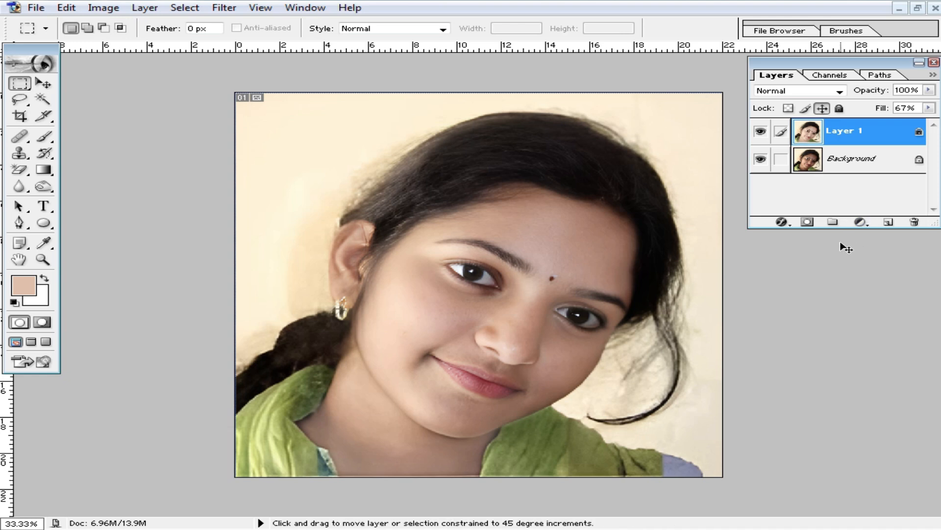
key("ctrl+shift+e")
key("ctrl+0")
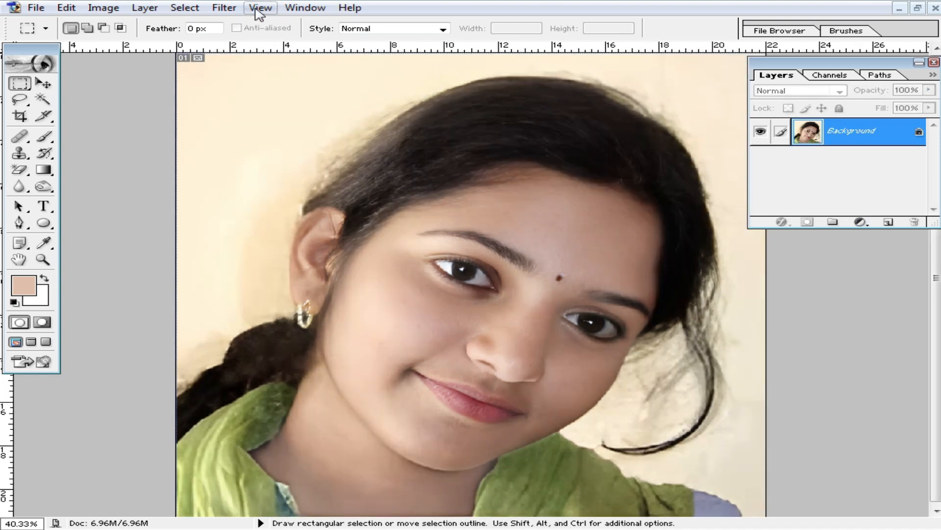
- Smooth the merged portrait with Imagenomic Noiseware Professional, raising the luminance and color noise levels to the upper end of their ranges
left_click(224, 9)
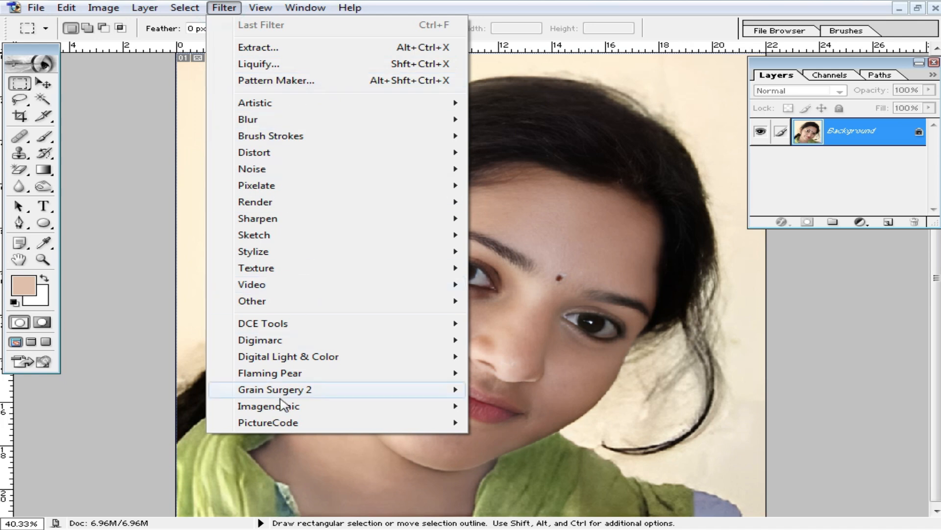
mouse_move(317, 409)
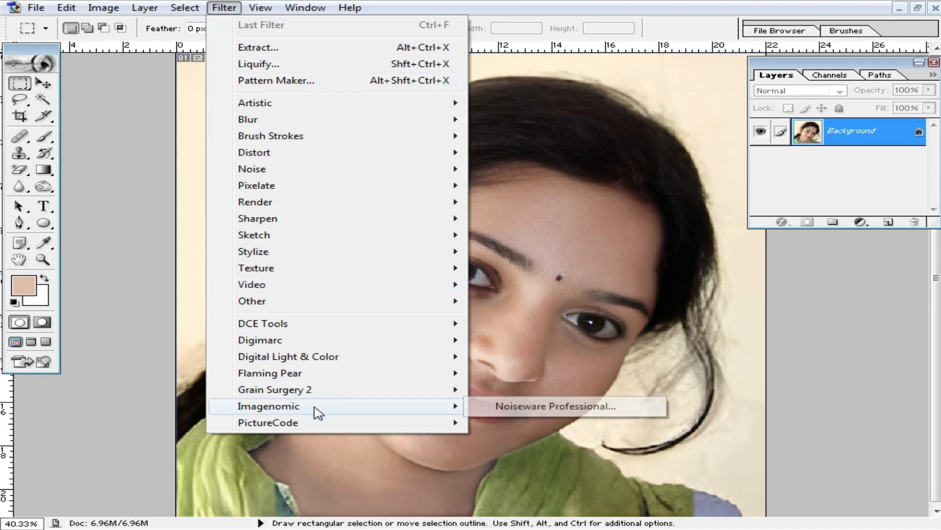
left_click(576, 408)
left_click_drag(135, 84, 193, 84)
left_click_drag(456, 339, 504, 269)
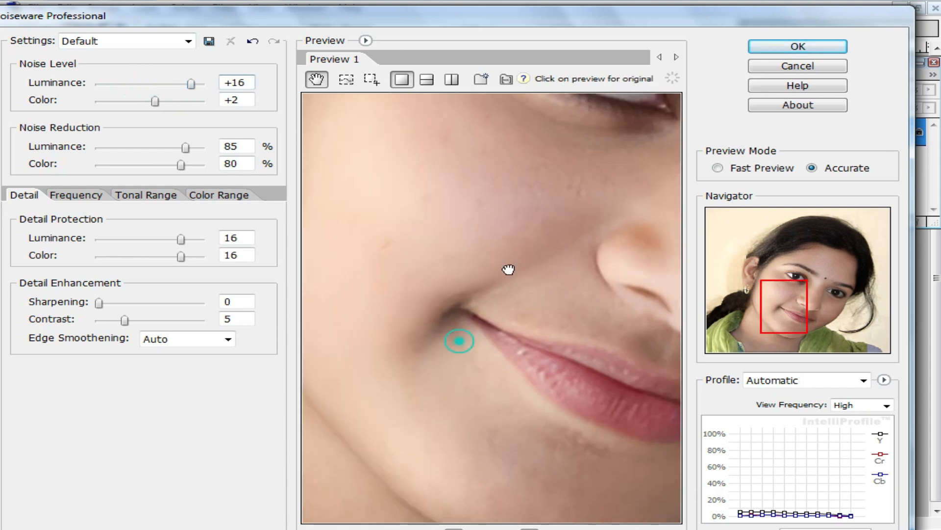
left_click(99, 303)
left_click_drag(191, 83, 203, 84)
left_click_drag(155, 101, 203, 101)
left_click(816, 48)
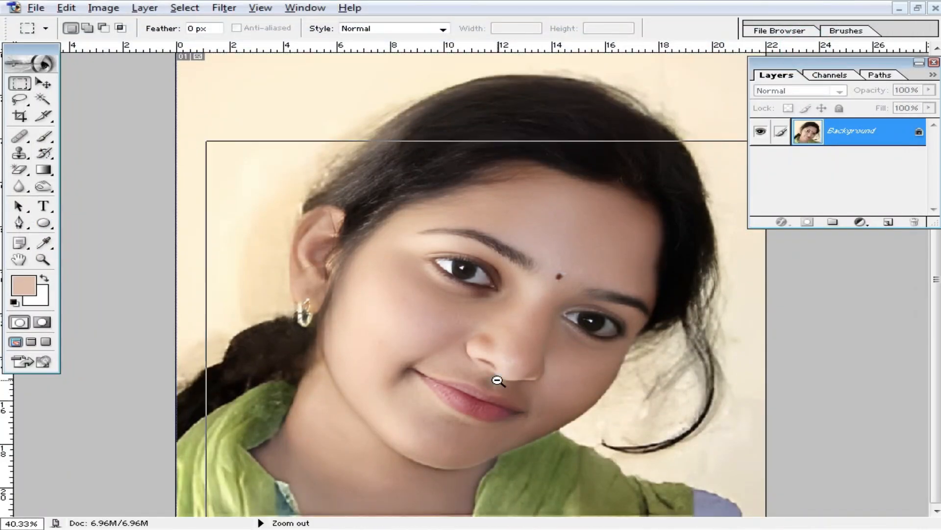
left_click(498, 380, "alt")
key("ctrl+0")
left_click(508, 296, "alt")
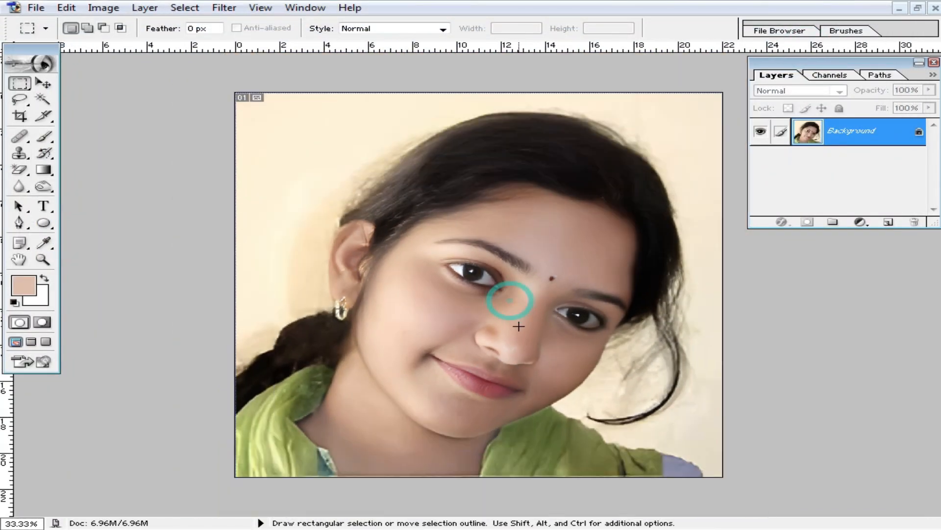